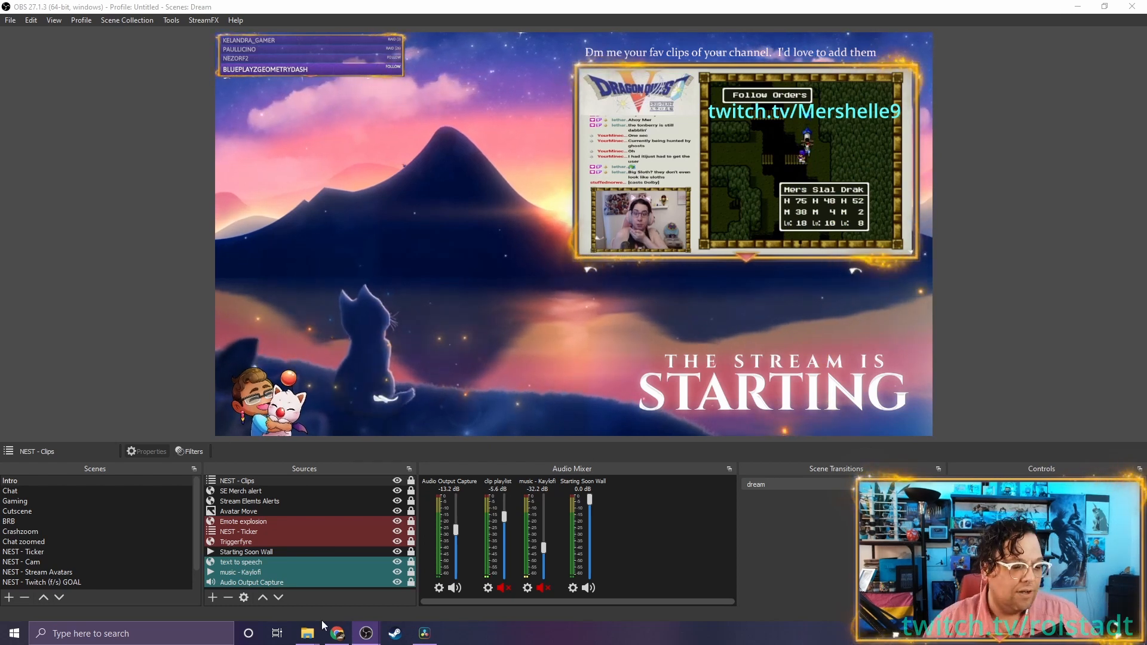
- Switch to Chrome and copy the share link of the Twitch clip "I'm not gonna die here *proceeds to die*"
click(337, 635)
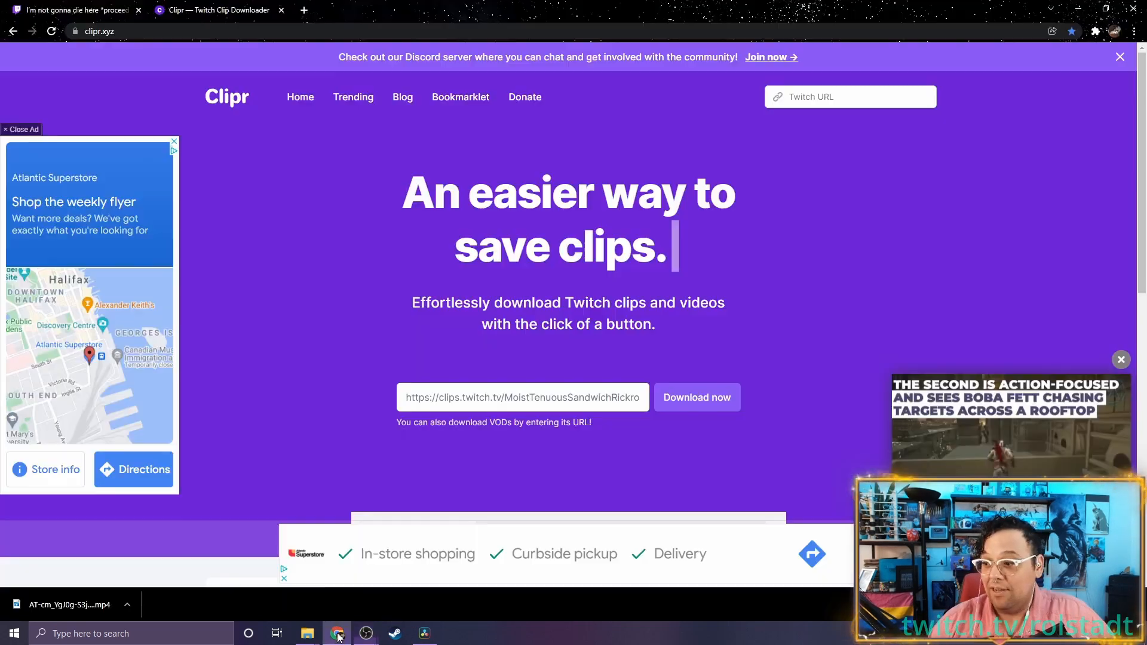
click(55, 7)
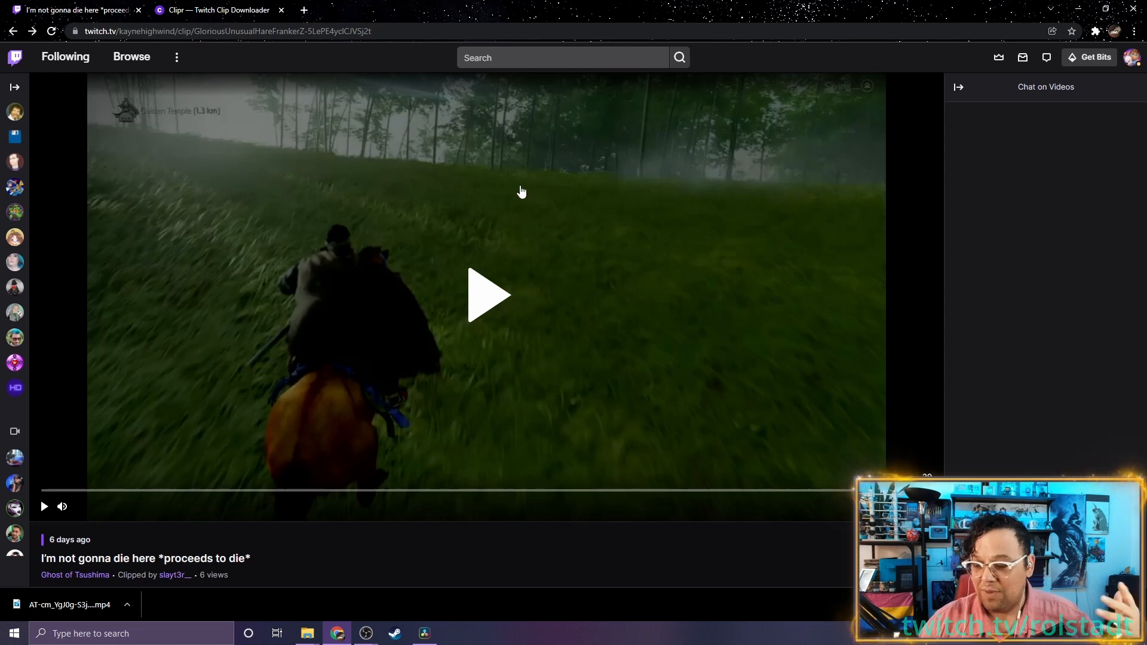
click(1106, 9)
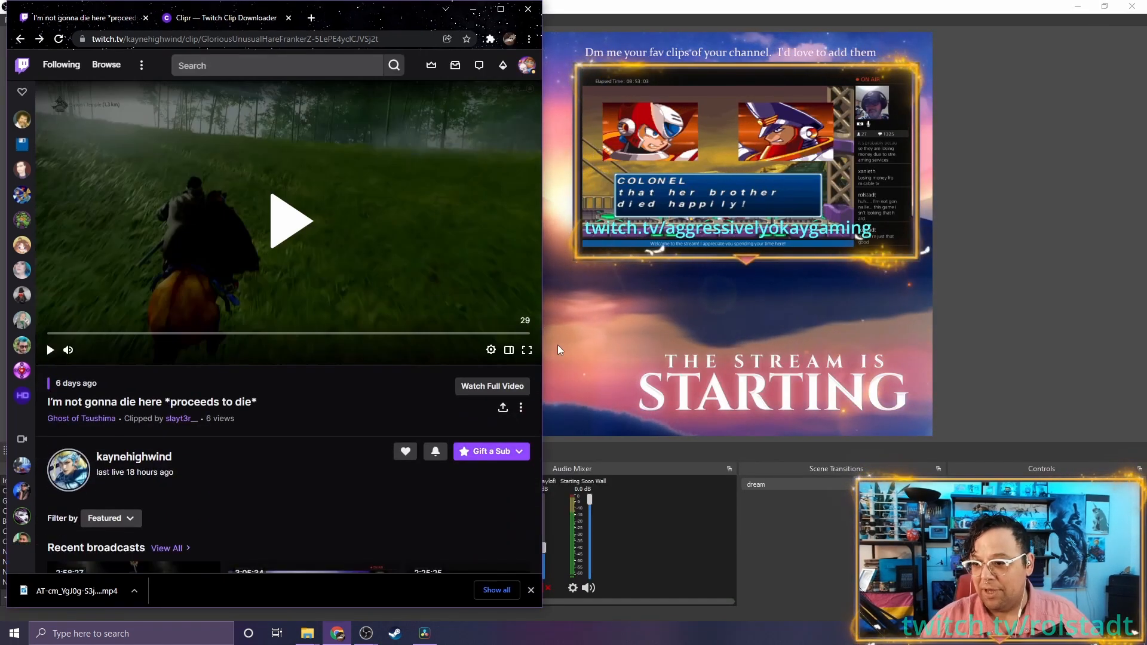
click(503, 408)
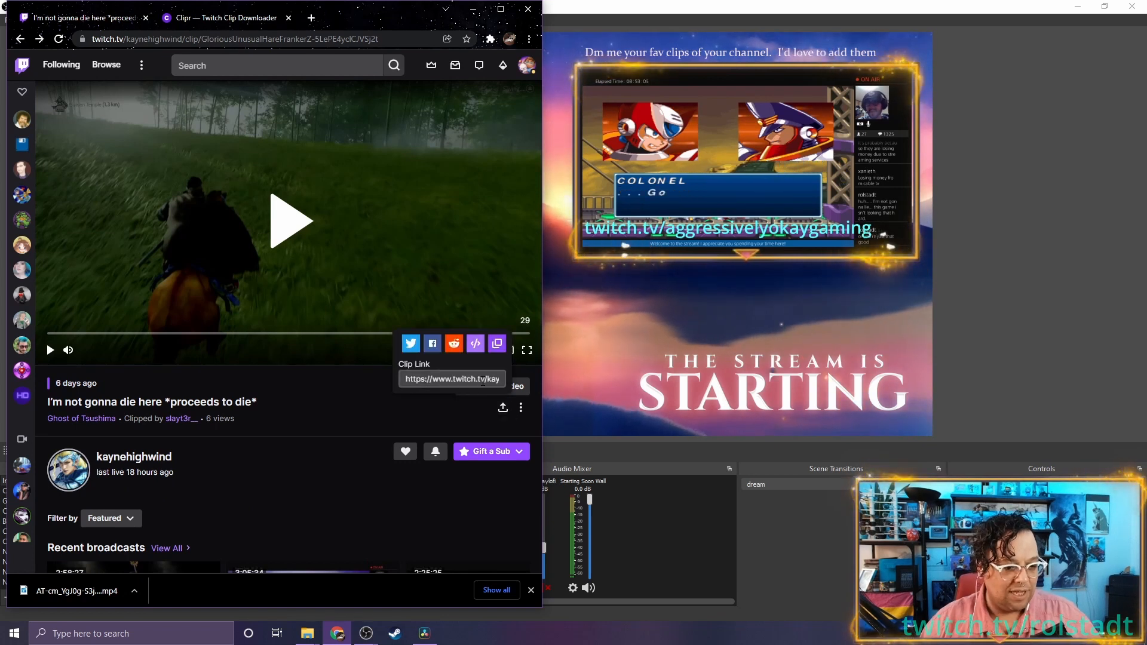
click(452, 379)
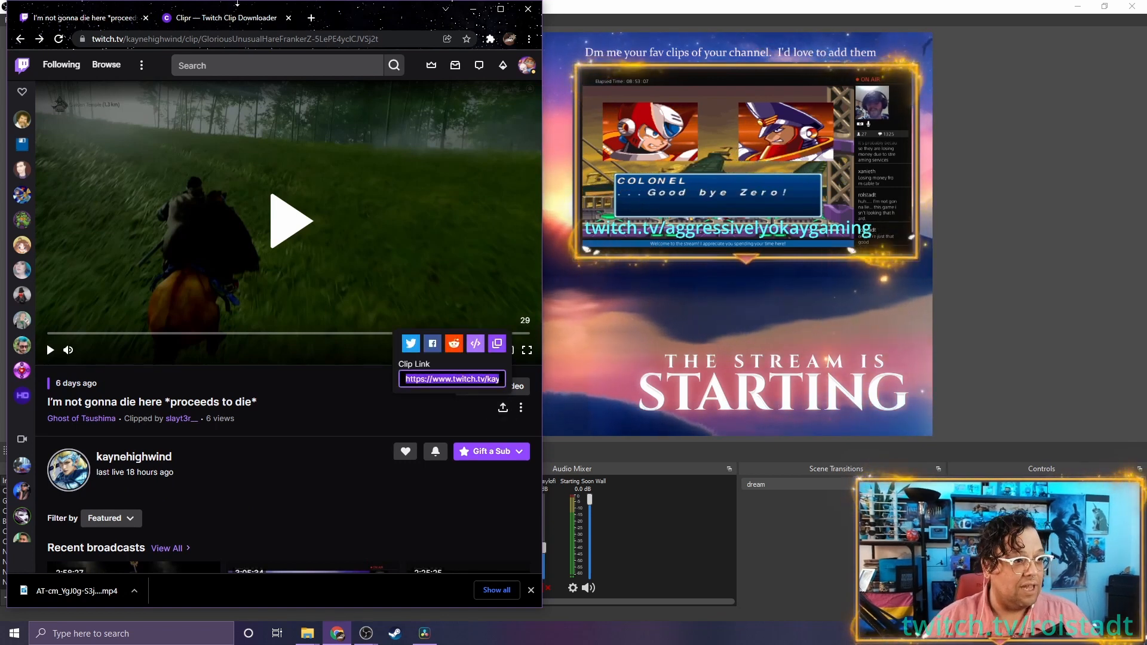
- Look up the copied clip link on the Clipr site and download the clip at 720p
click(224, 19)
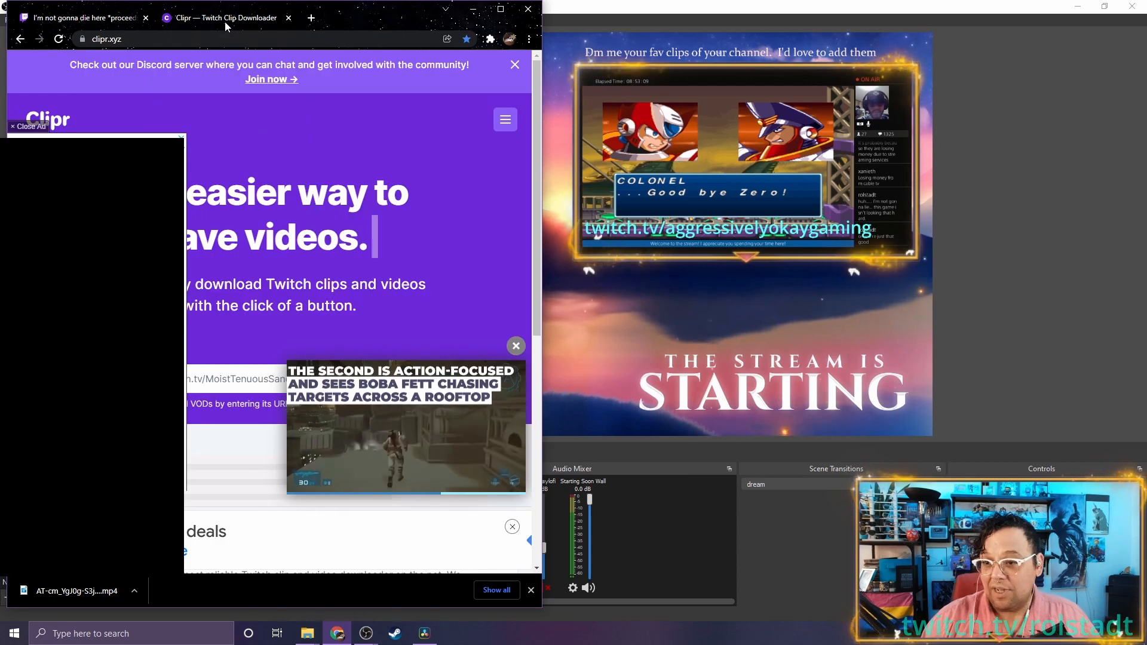
click(500, 9)
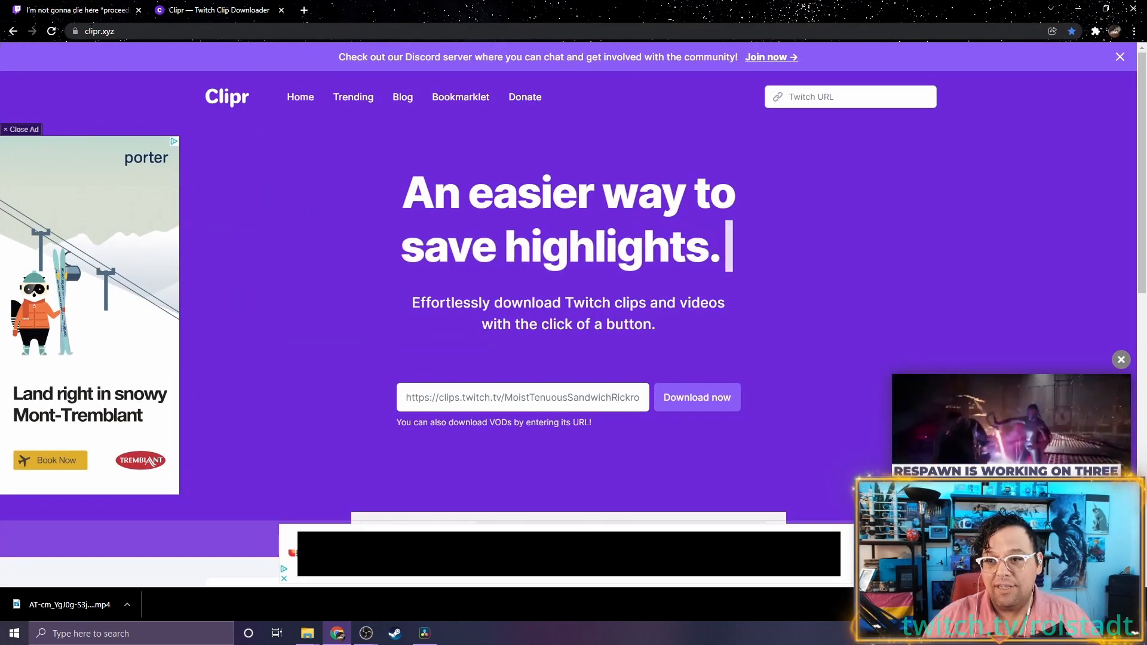
click(117, 32)
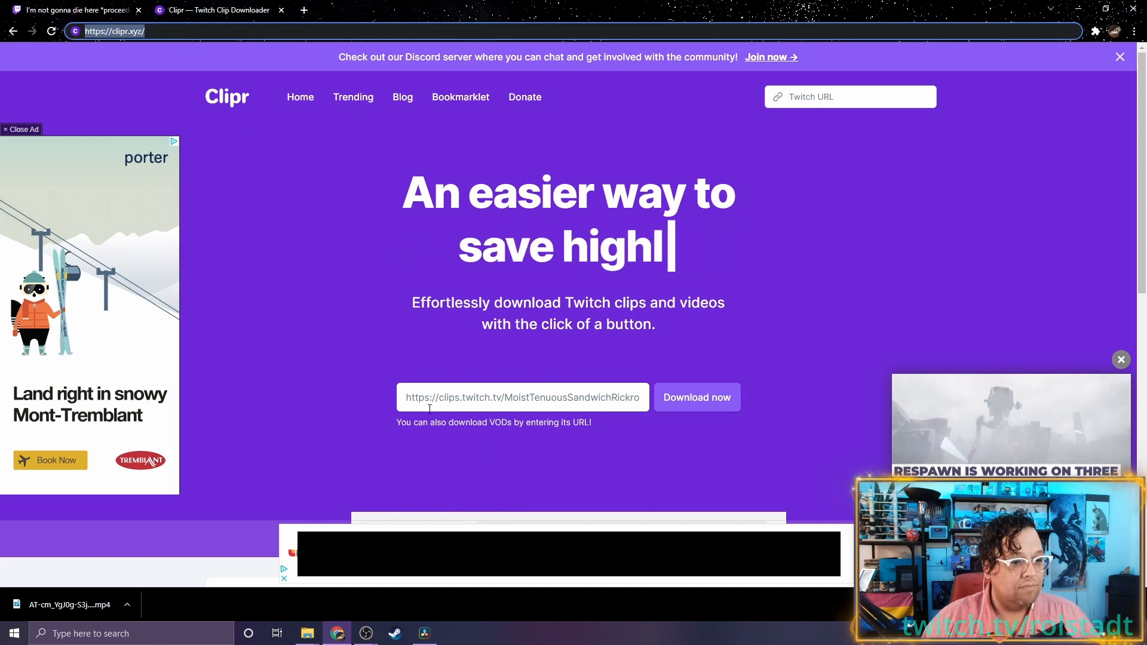
click(803, 98)
key(ctrl+v)
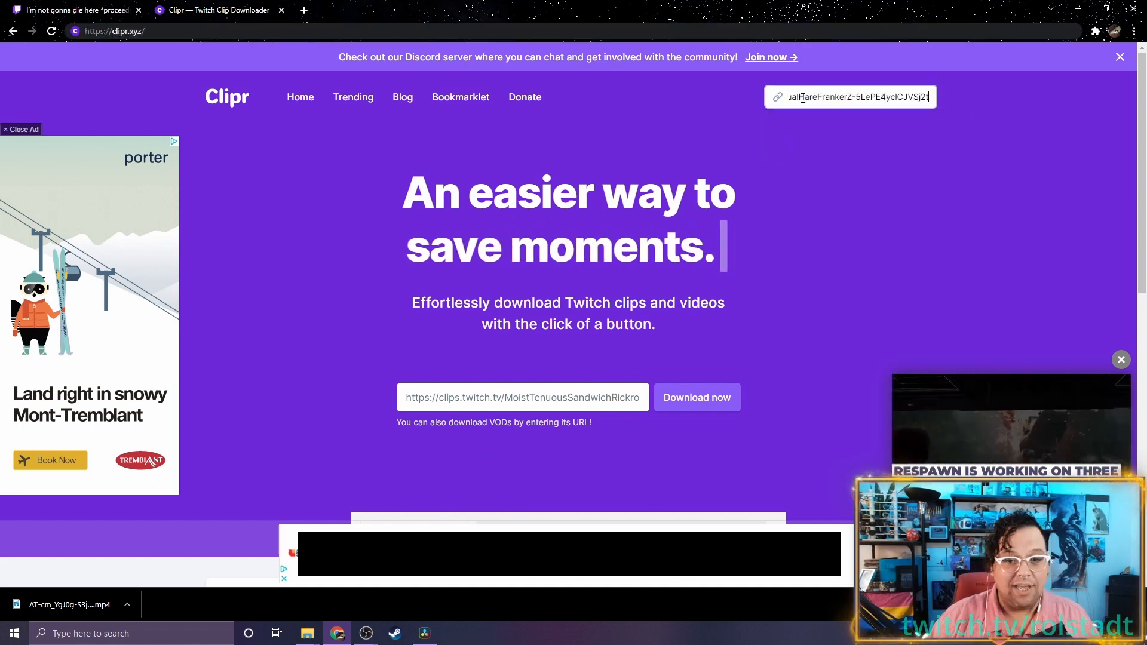
key(Return)
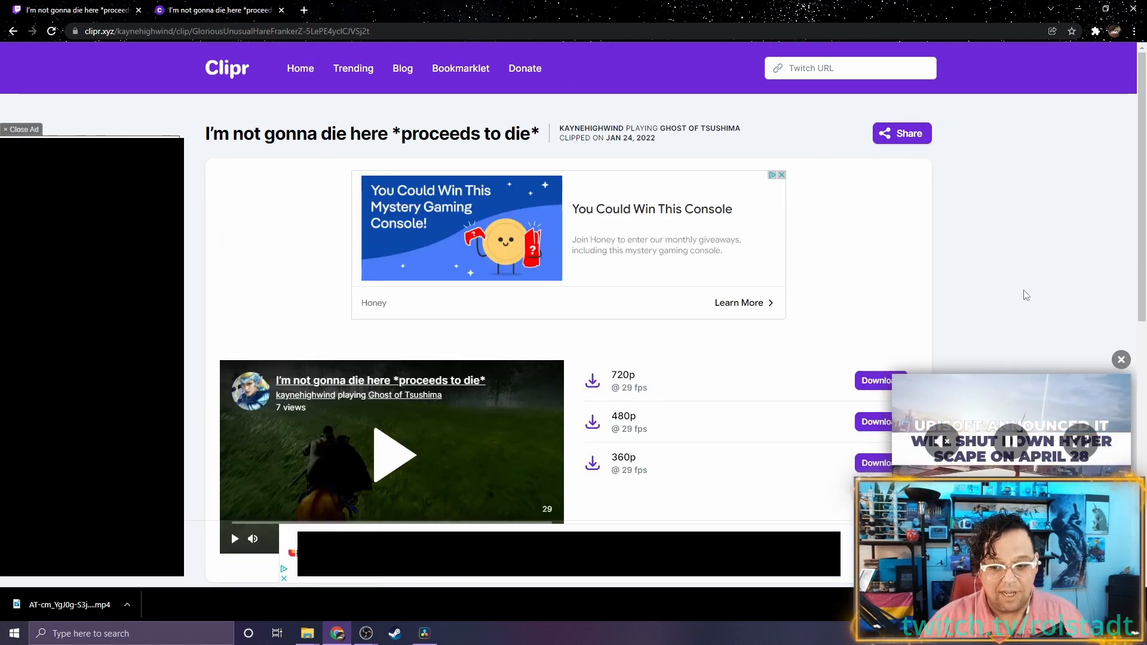
click(1121, 359)
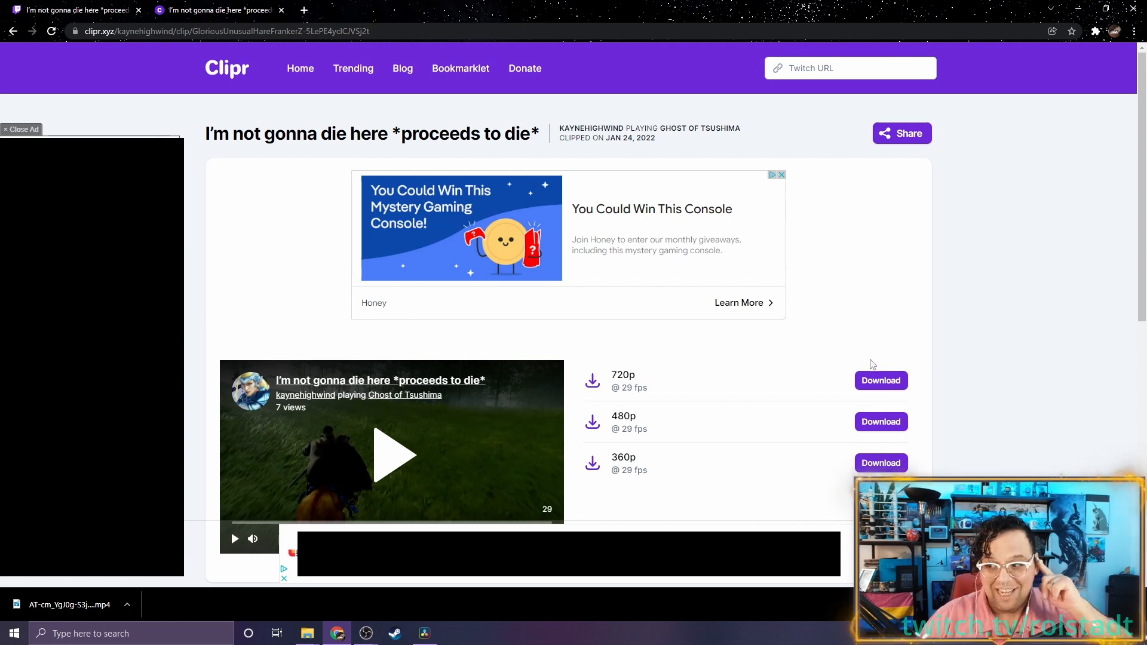
click(873, 378)
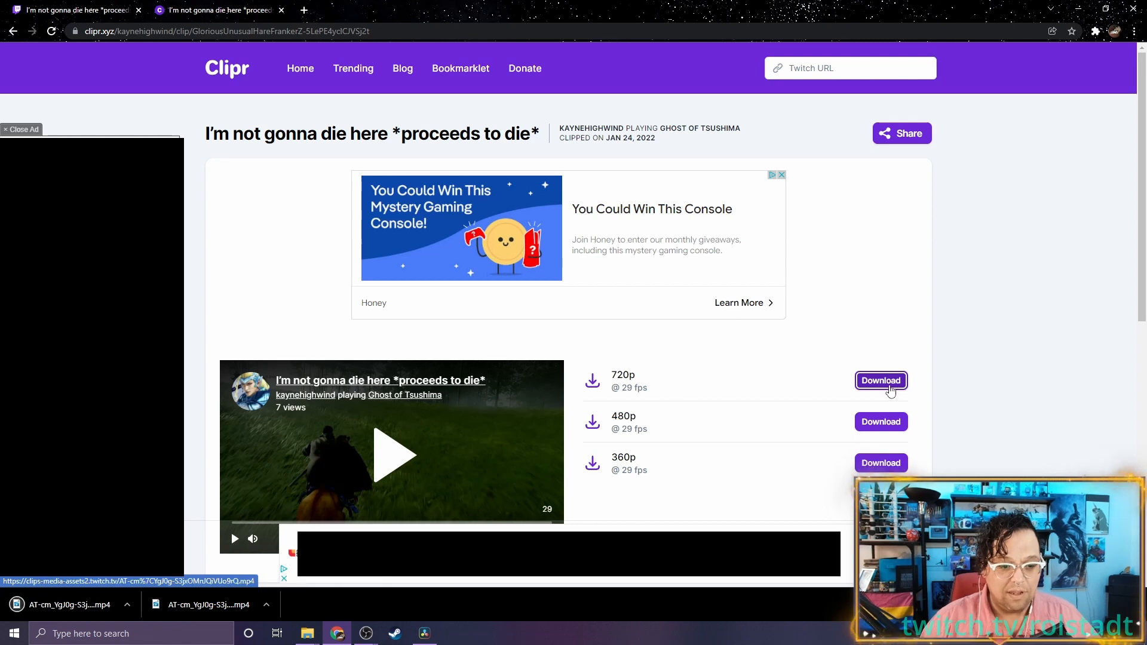
- Open the clip owner's Twitch channel page and copy the twitch.tv/kaynehighwind part of its address
click(53, 7)
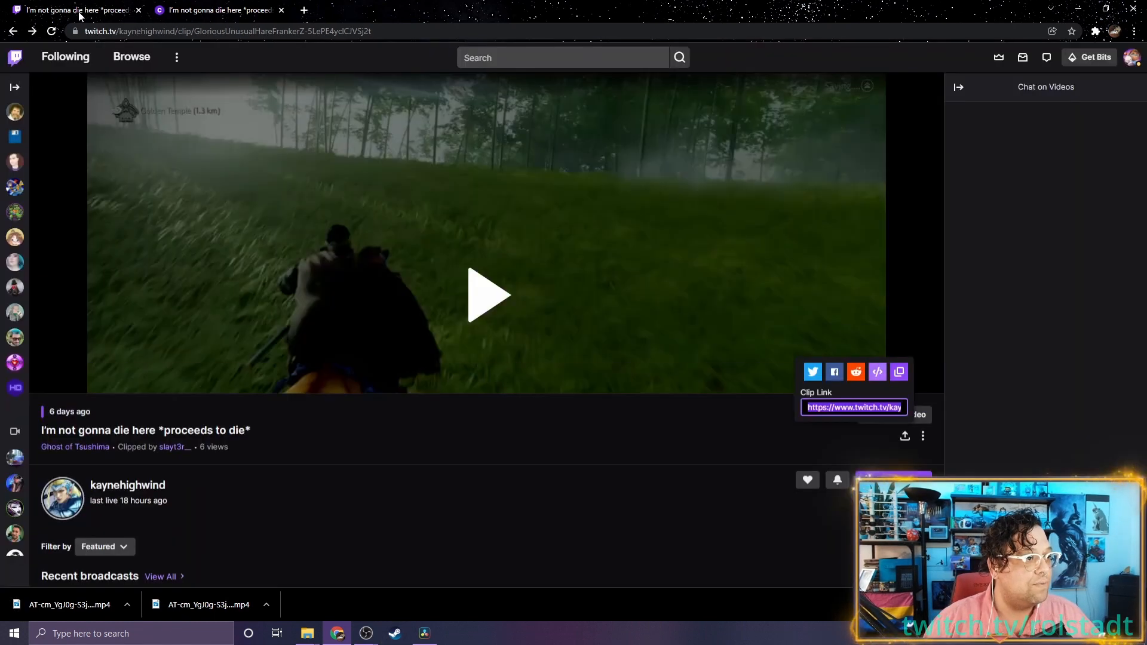
scroll(88, 410, down, 5)
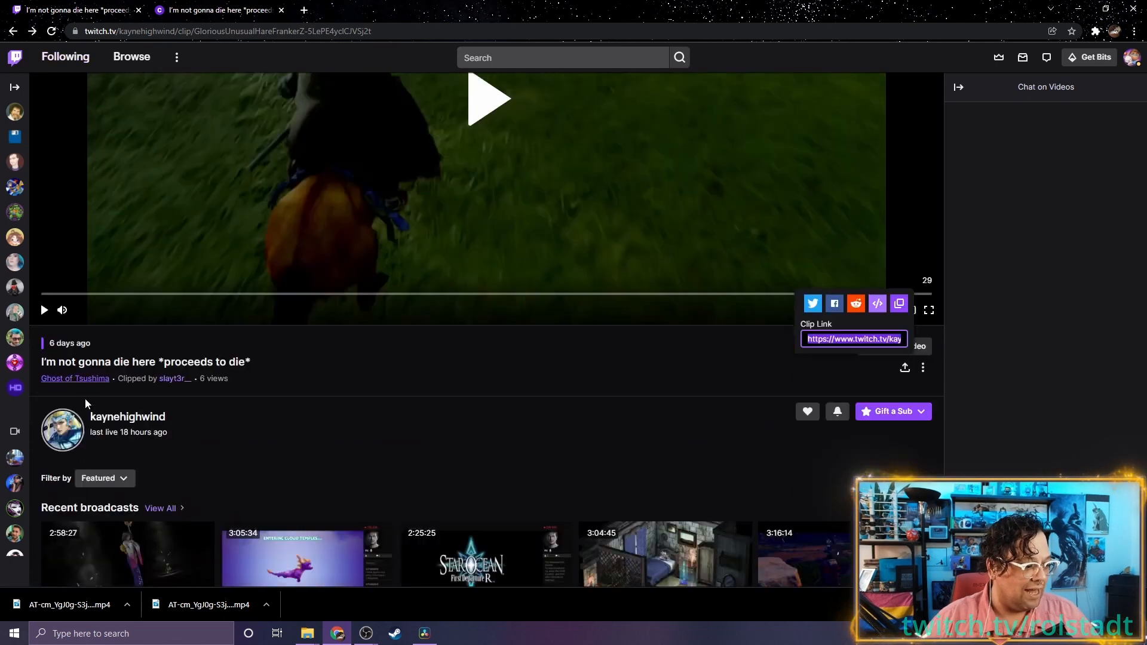
click(75, 385)
click(197, 33)
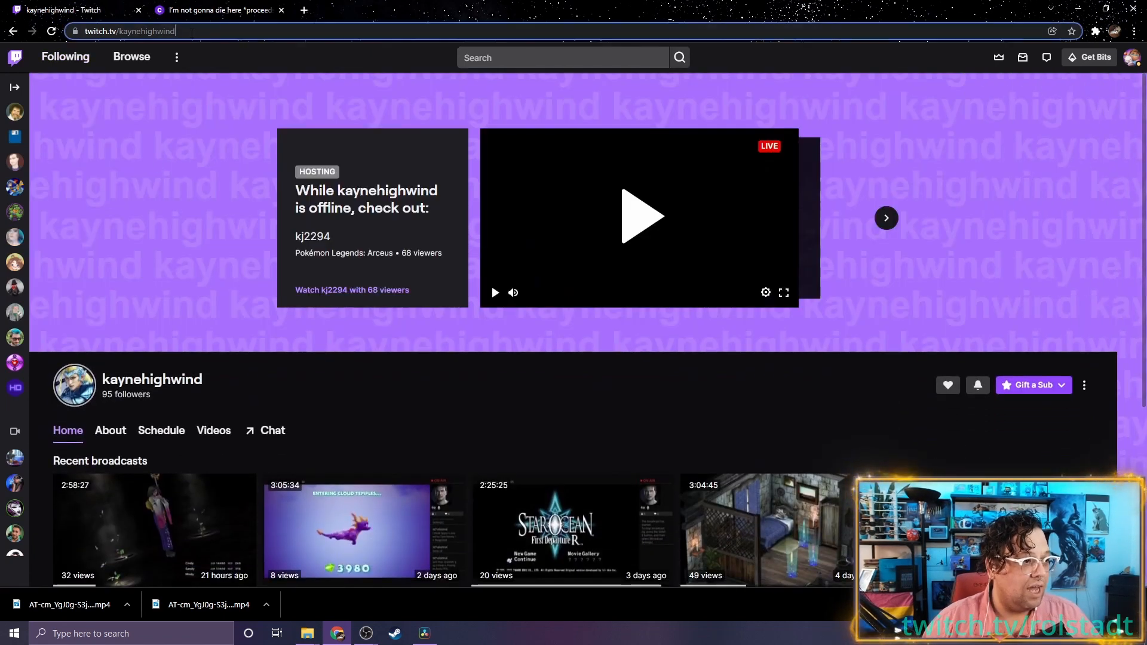
click(236, 36)
drag(253, 29, 193, 31)
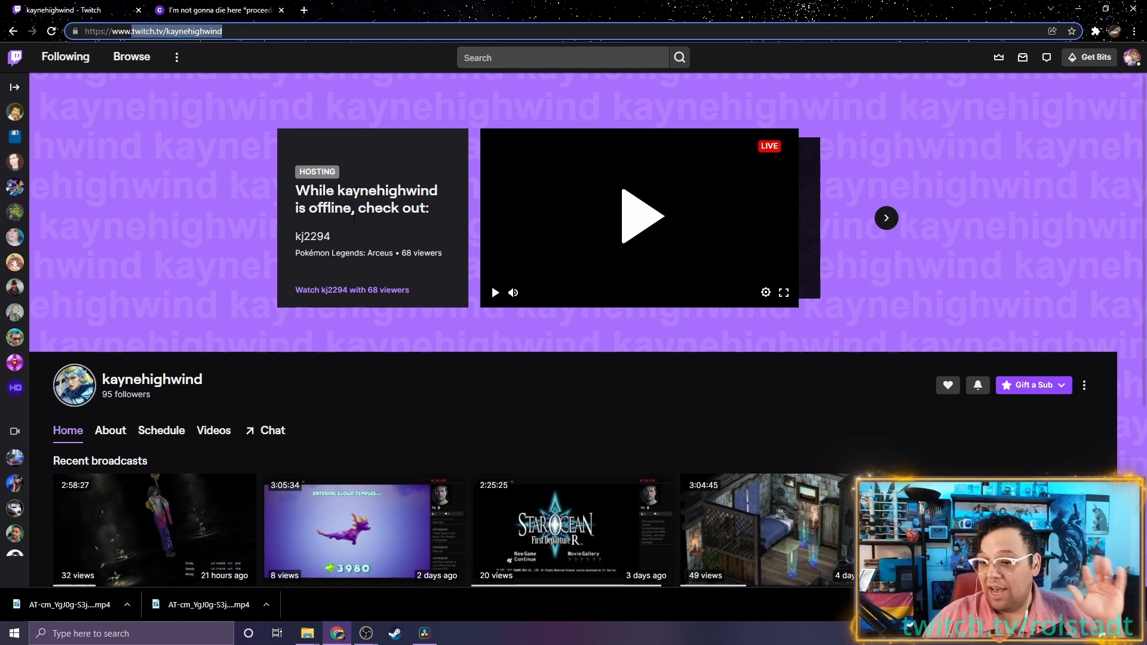
- Switch to DaVinci Resolve, open the Downloads folder over it and delete the older file "kaynehighwind don't die.mp4"
click(1079, 9)
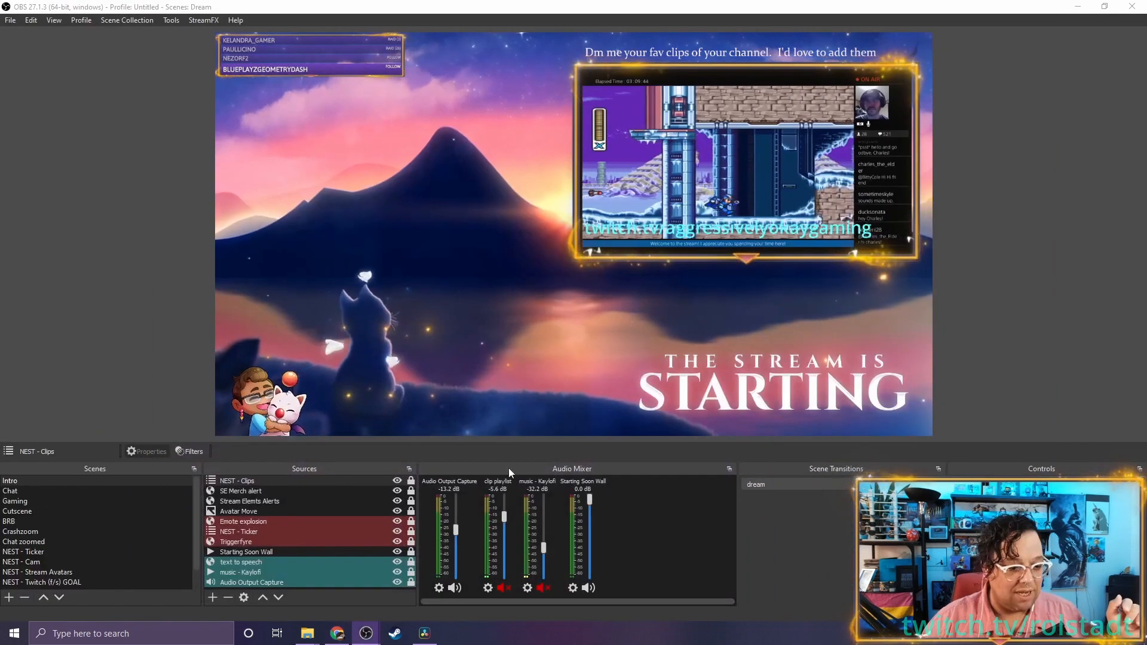
click(424, 635)
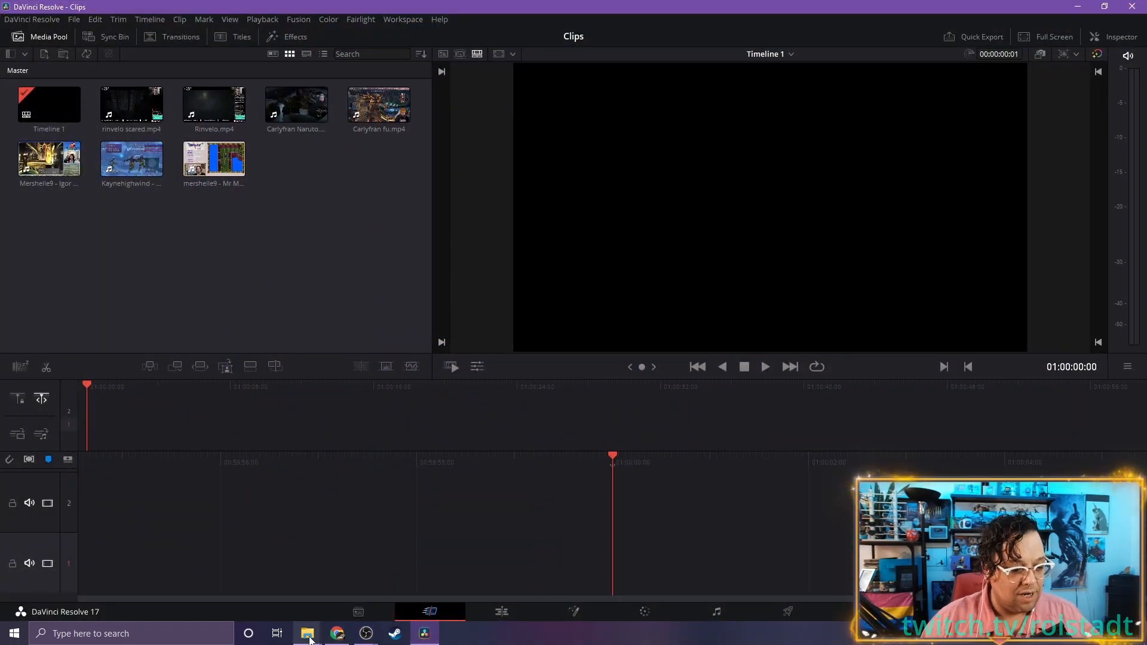
mouse_move(308, 639)
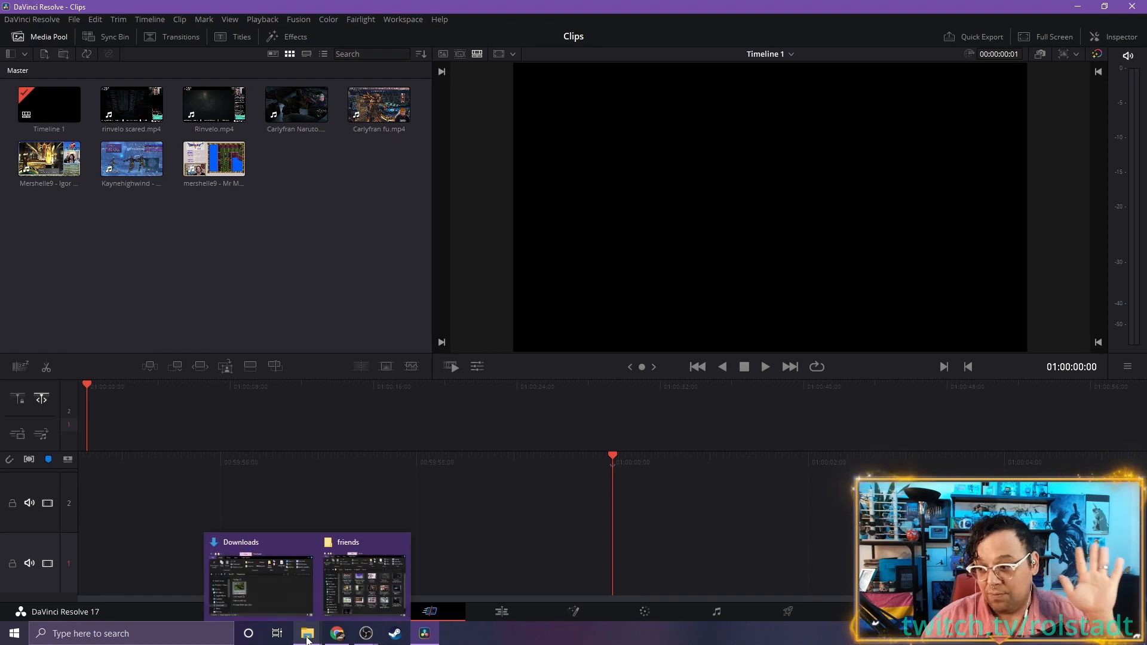
click(308, 639)
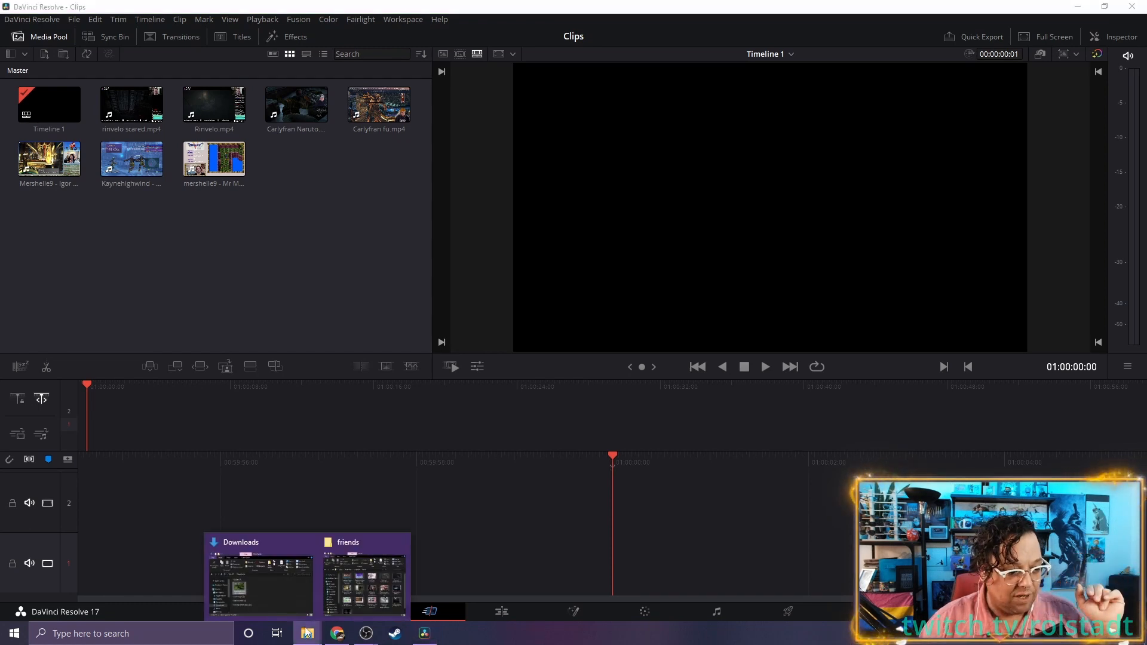
click(267, 607)
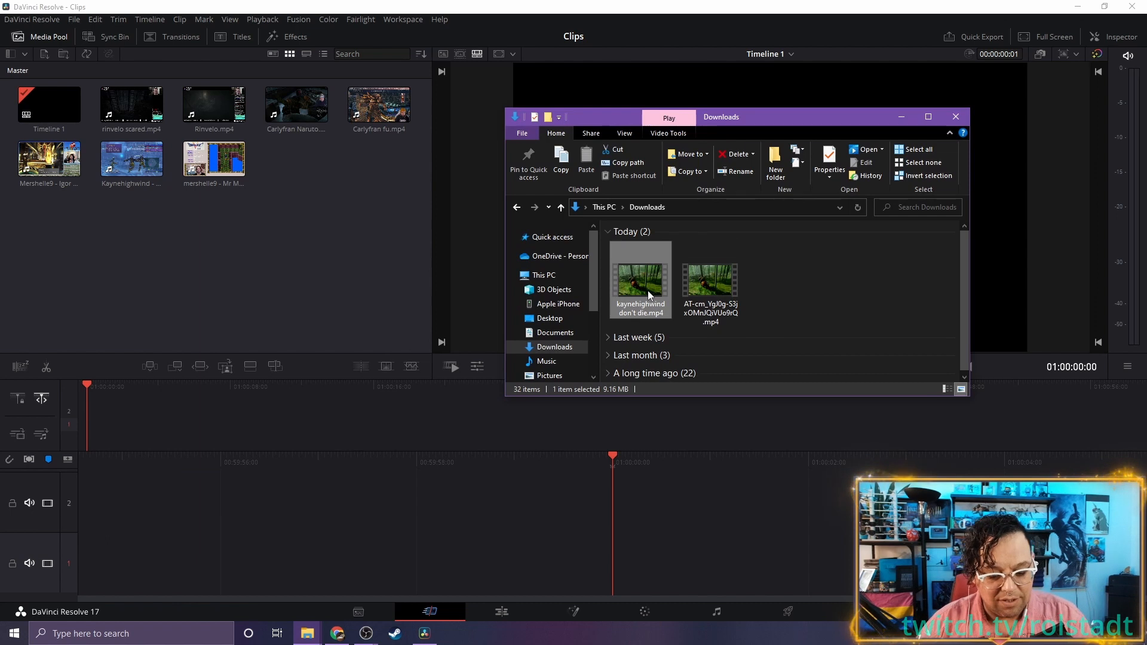
key(Delete)
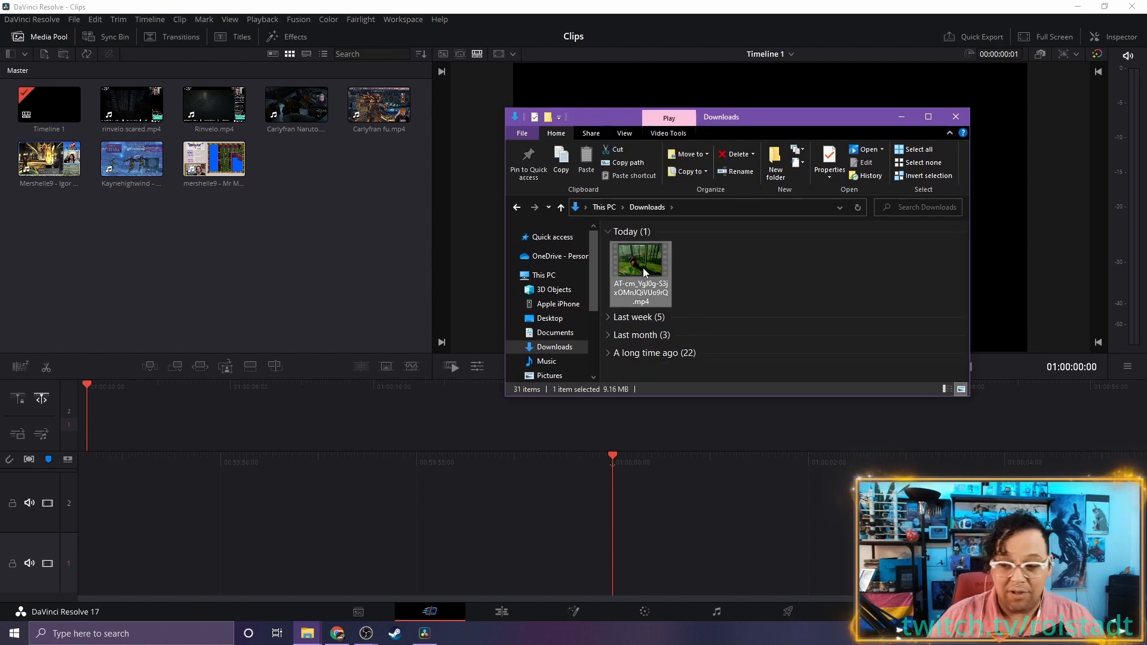
- Rename the newly downloaded clip file to "kaynehighwind - don't die.mp4"
key(F2)
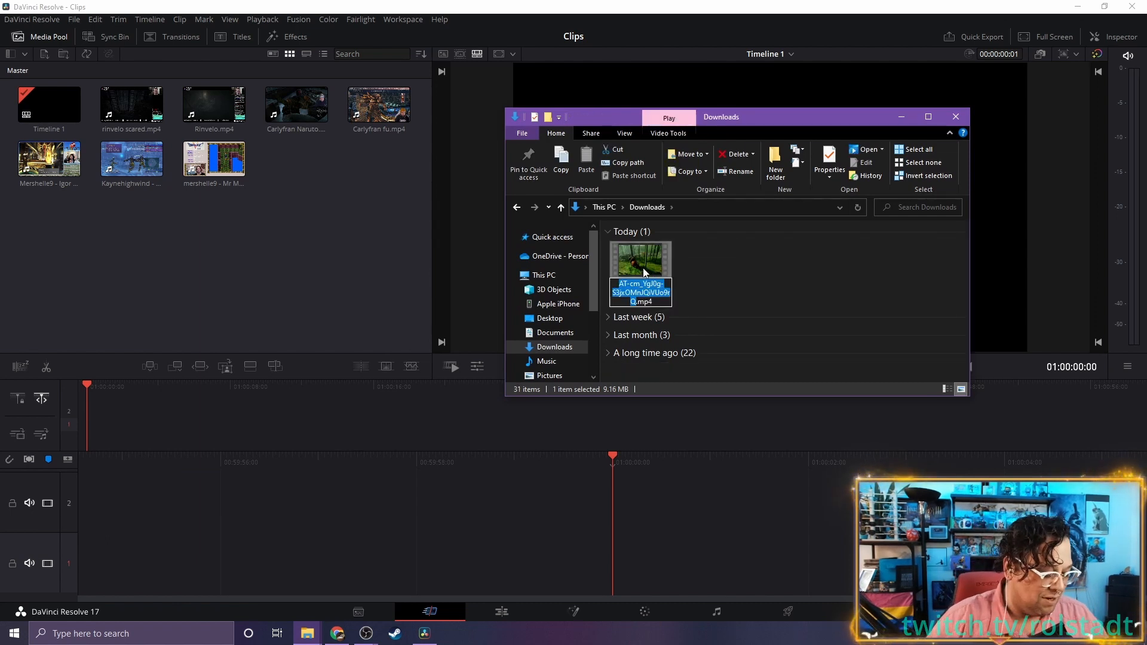
text(twitch.tvkaynehighwind)
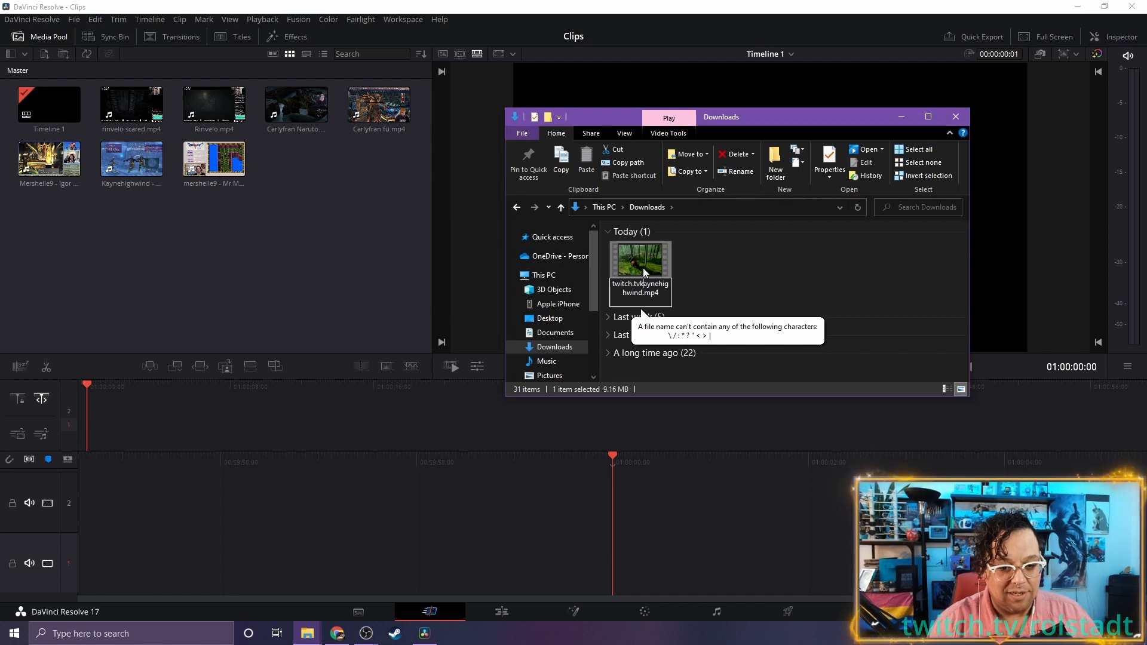
key(BackSpace)
key(BackSpace)
key(BackSpace)
key(BackSpace)
key(BackSpace)
key(BackSpace)
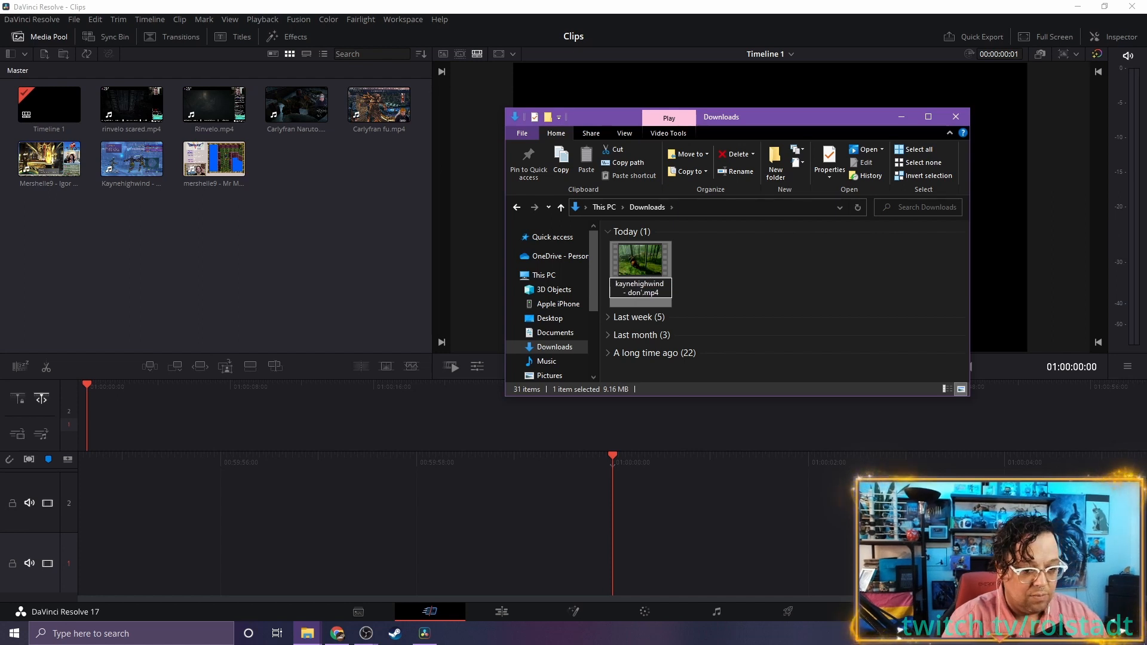
click(643, 268)
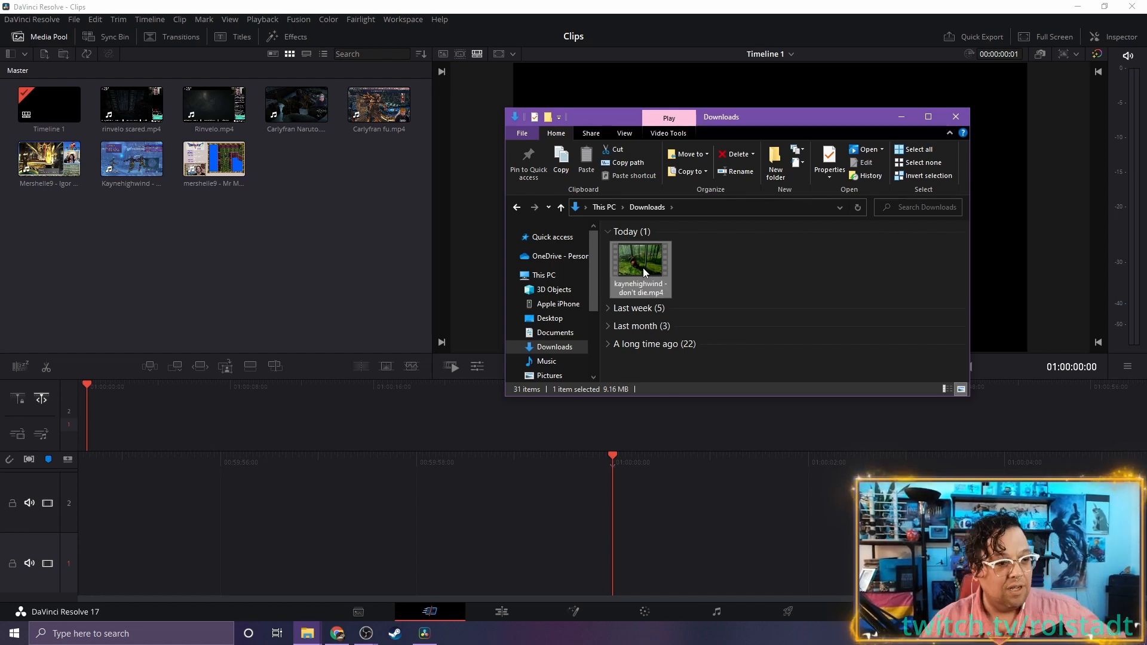
- Import "kaynehighwind - don't die.mp4" from Downloads into Resolve's media pool and place it at the start of track 1
drag(643, 268, 296, 214)
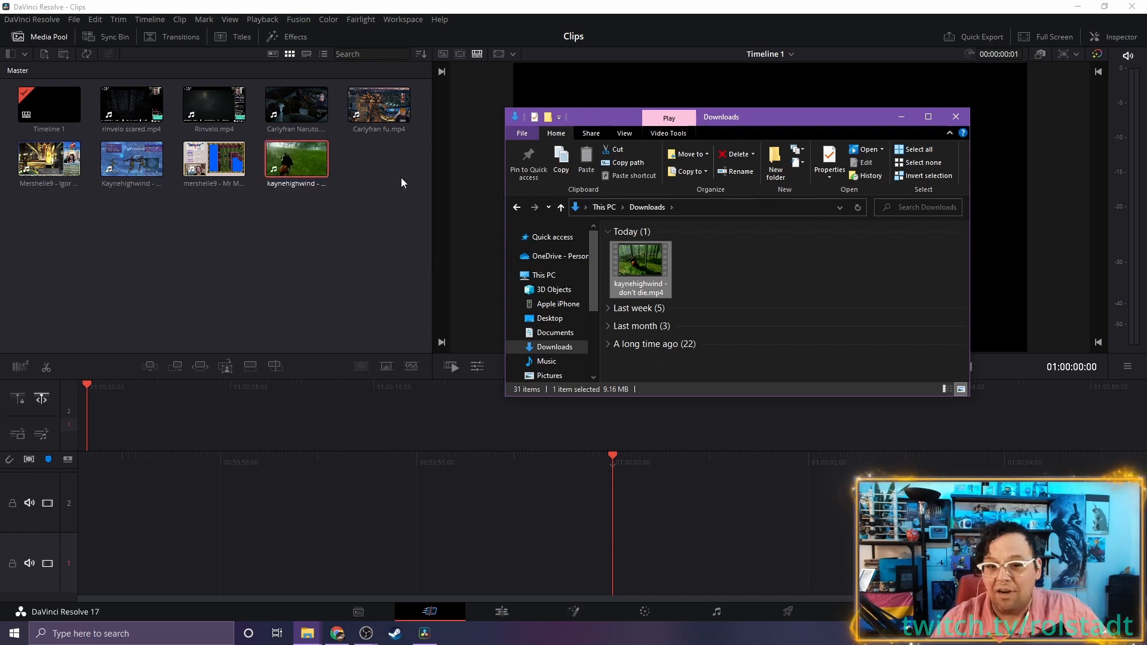
click(500, 6)
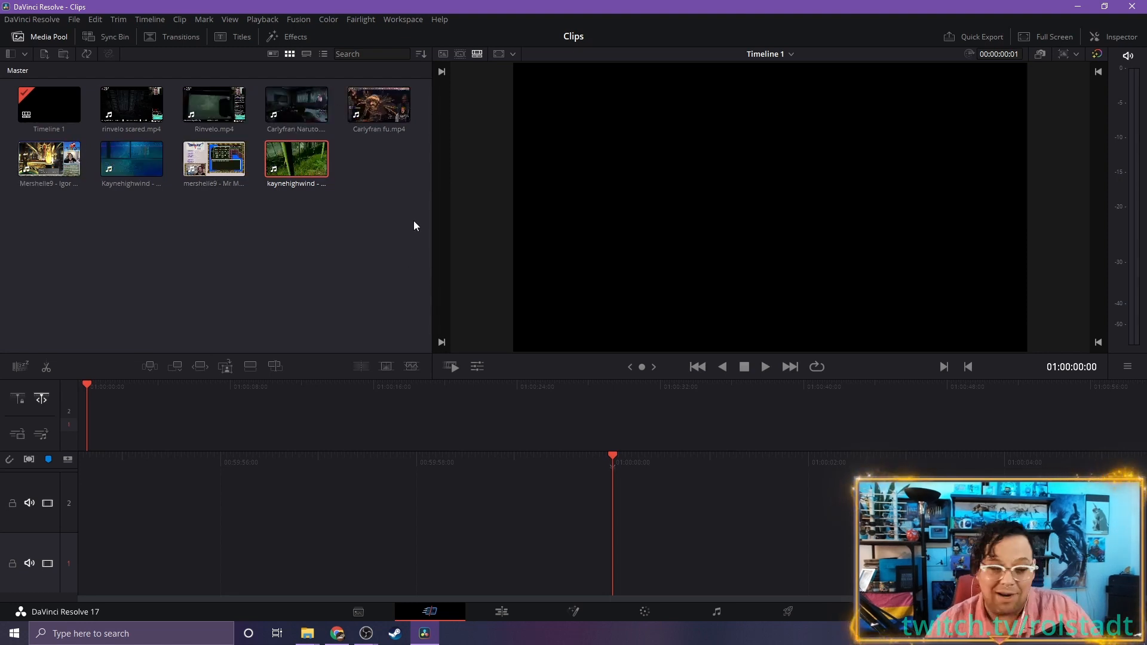
drag(322, 162, 146, 538)
drag(259, 583, 264, 572)
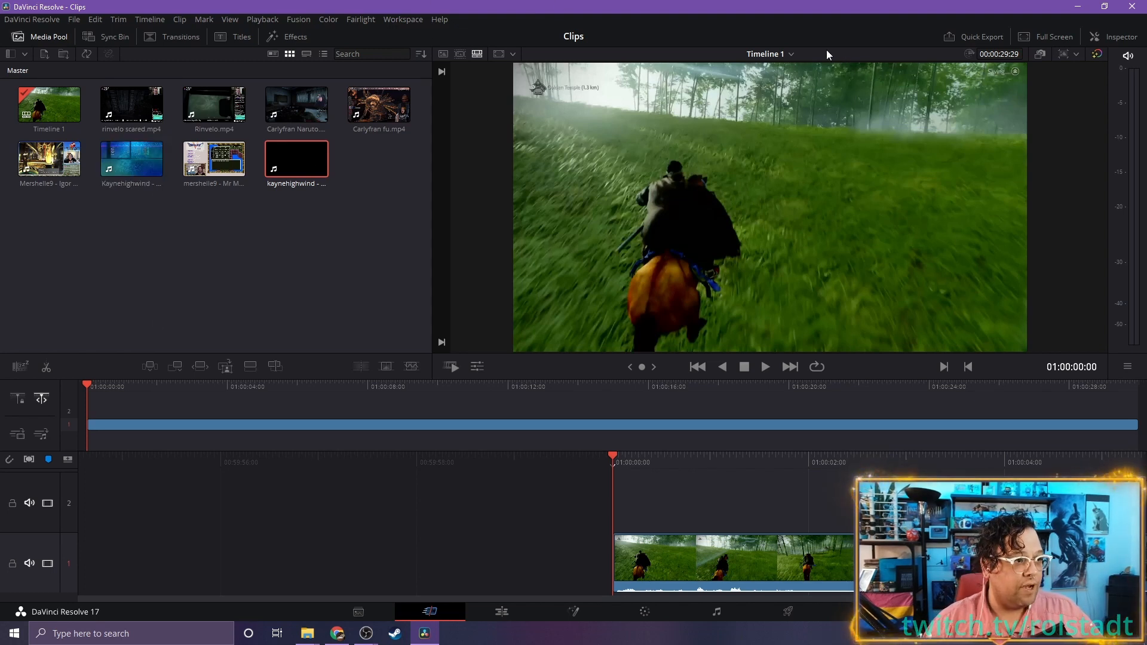
- Switch to the Edit page and place a Text+ title at the start of the timeline, on a video track above the clip
click(501, 612)
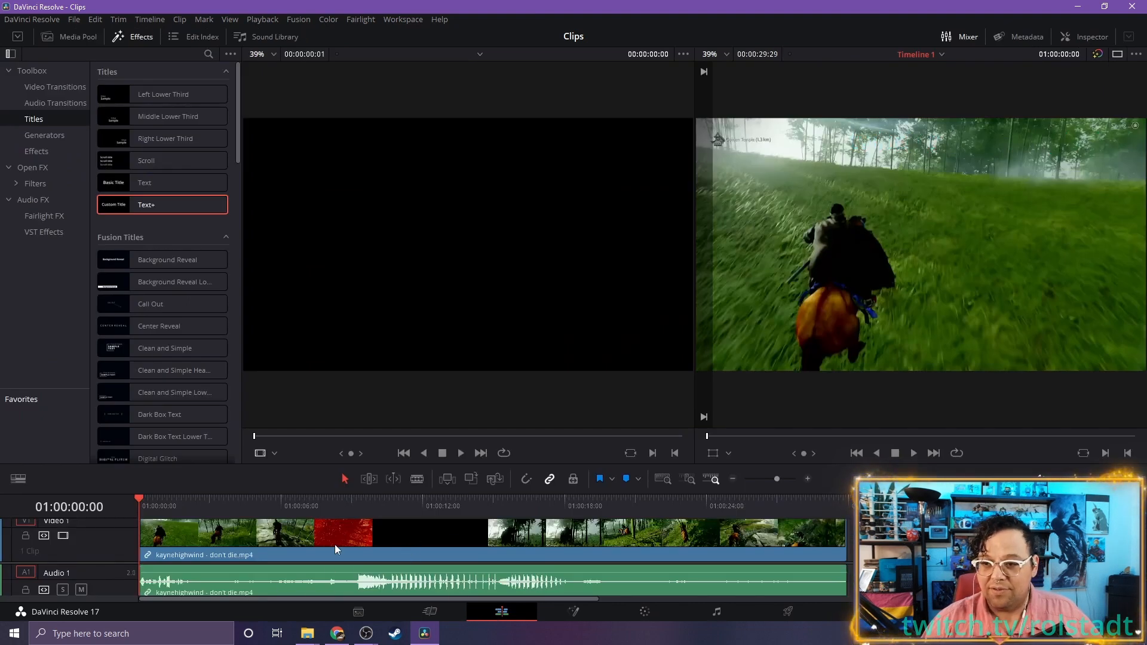
click(43, 90)
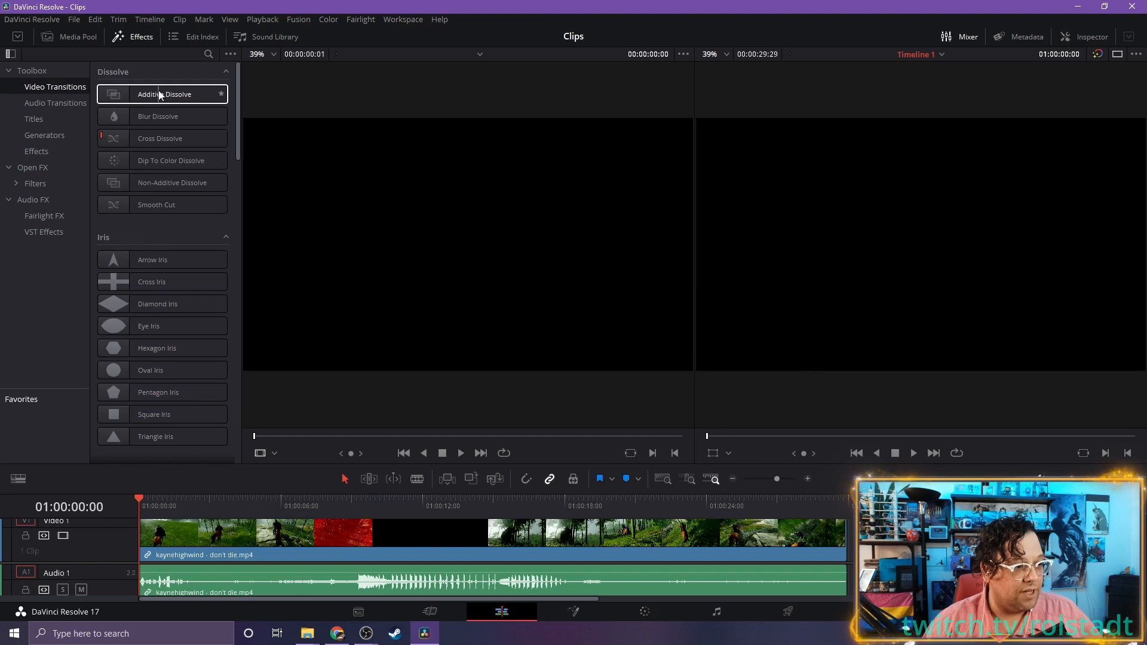
click(69, 103)
click(62, 119)
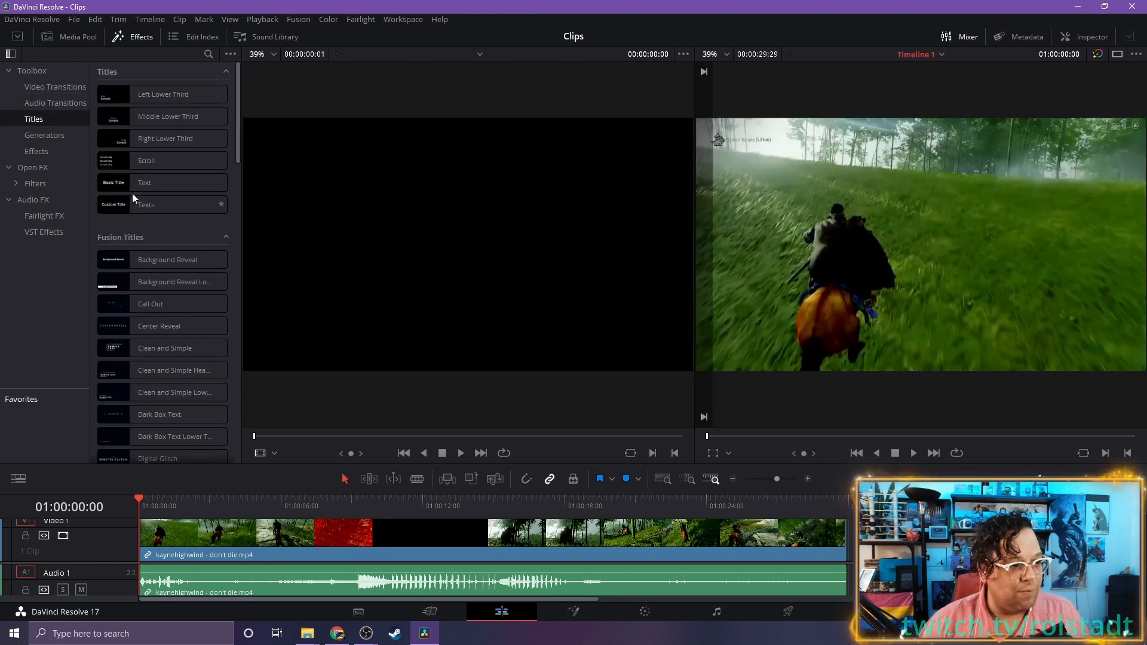
click(135, 201)
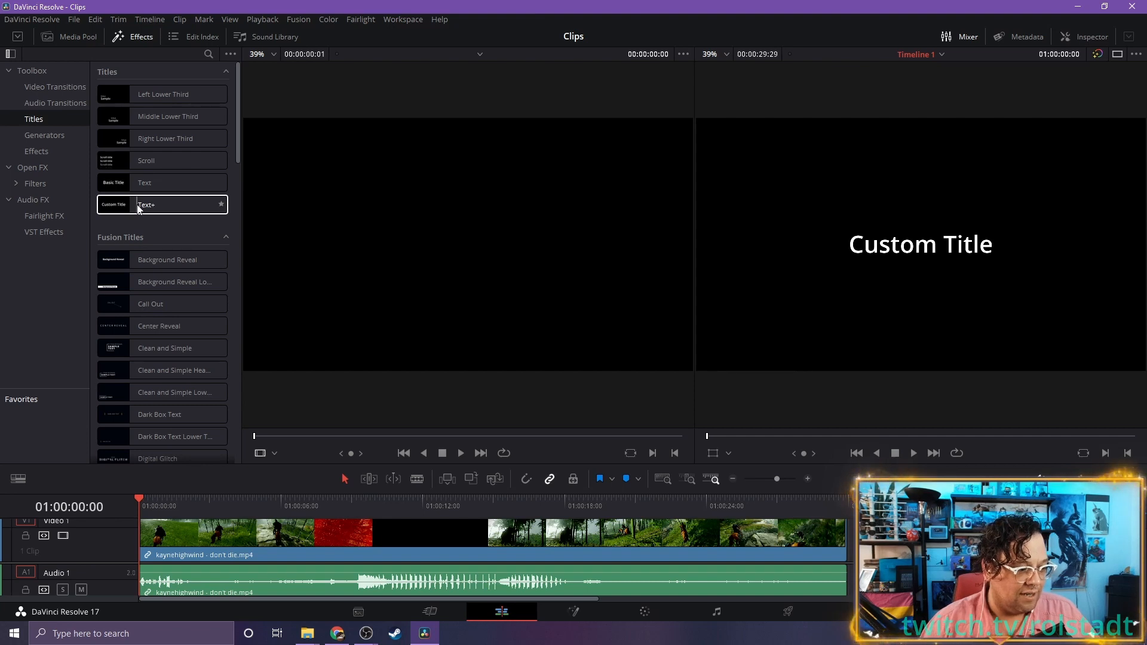
drag(138, 208, 342, 555)
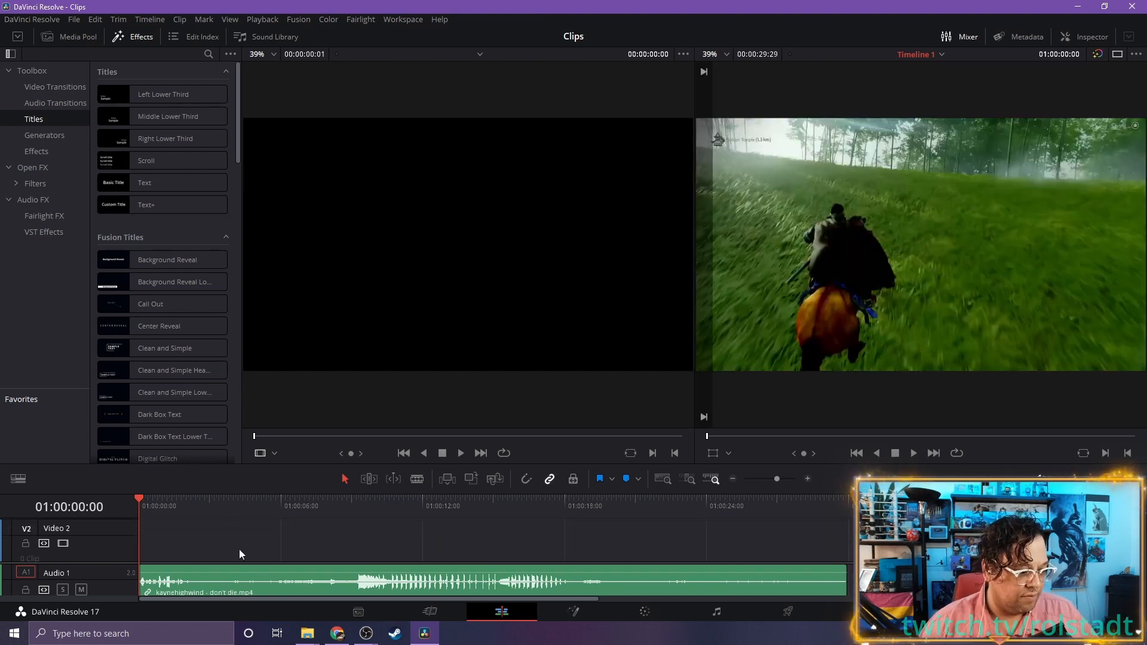
scroll(239, 550, down, 1)
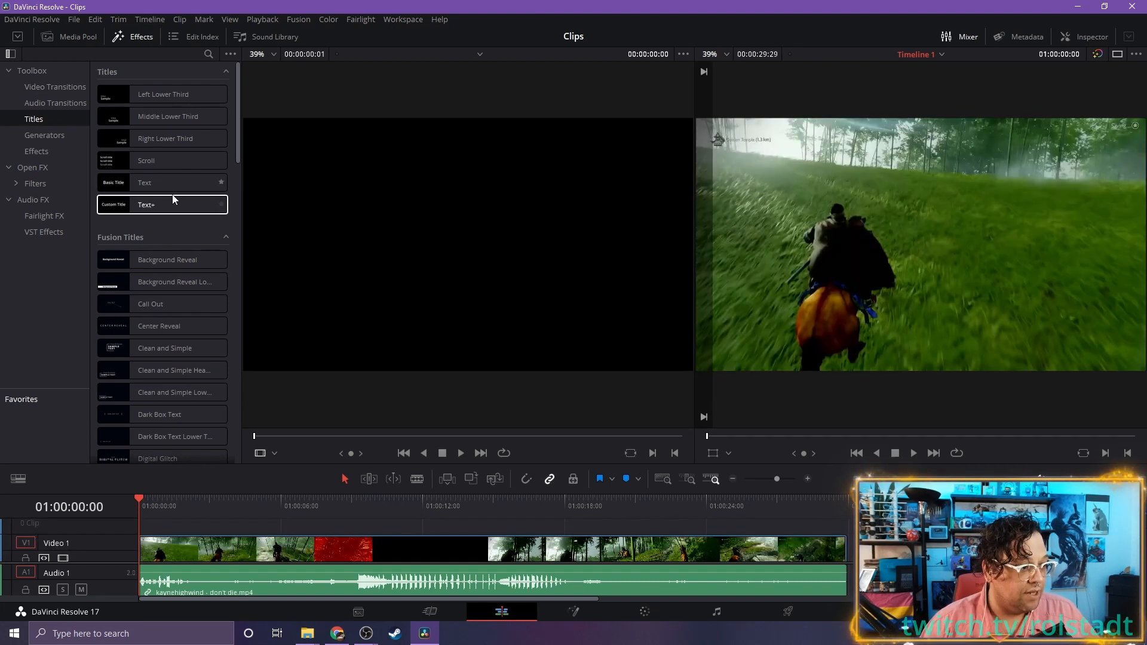
drag(166, 205, 148, 538)
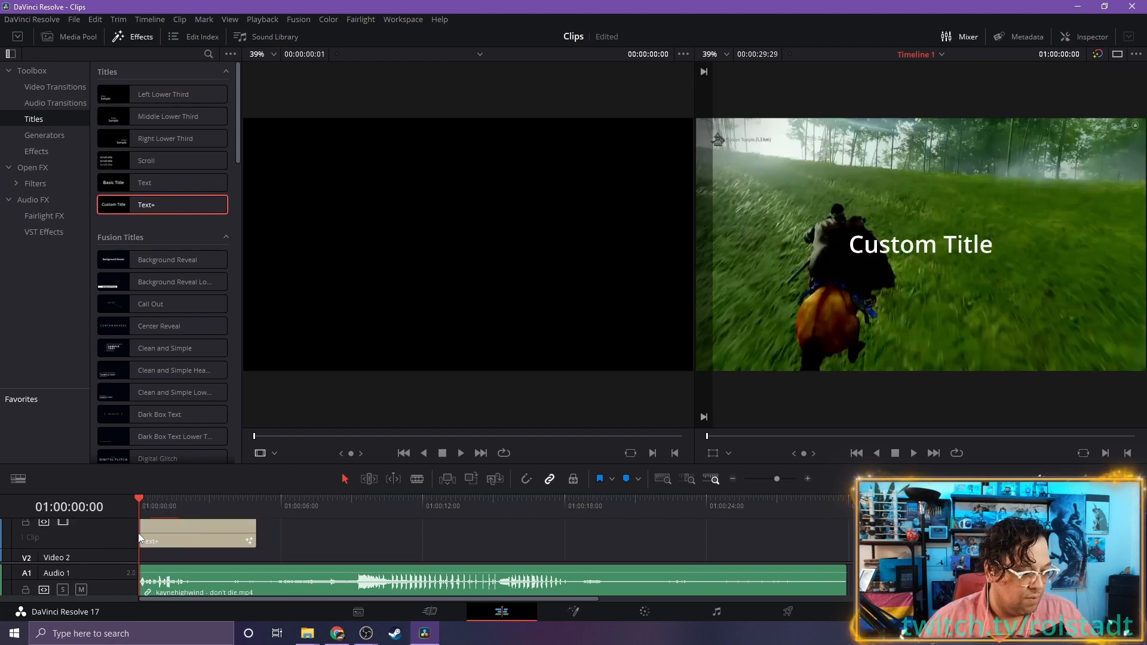
- Enlarge the timeline area and extend the Text+ title to the end of the video clip
scroll(238, 539, down, 1)
scroll(238, 539, up, 1)
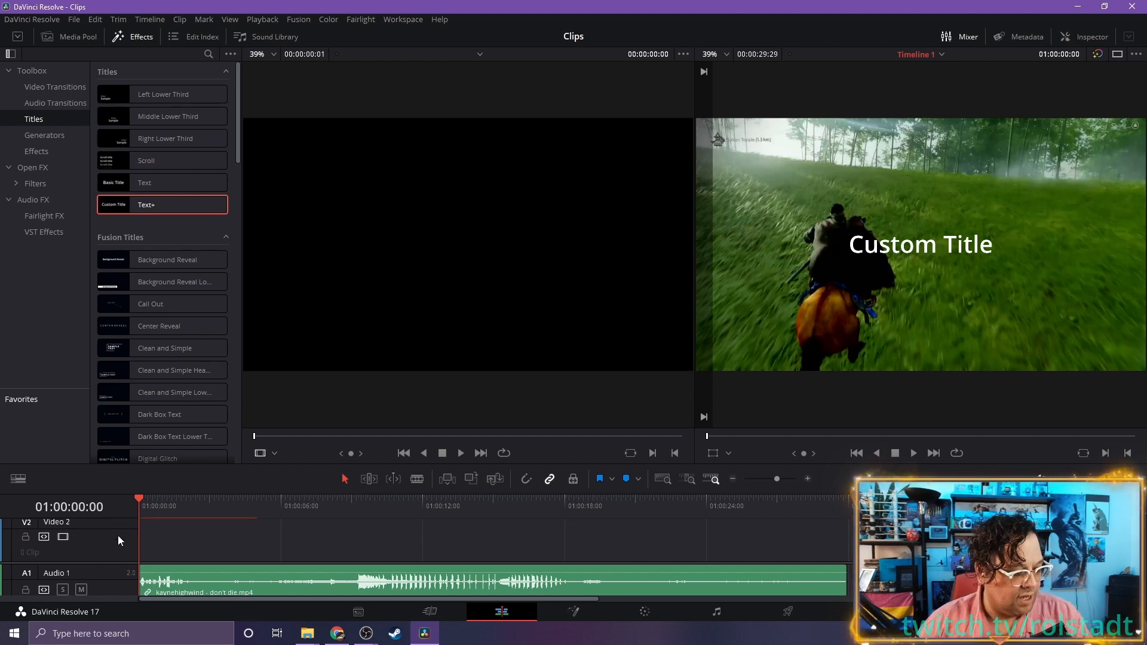
scroll(117, 535, up, 1)
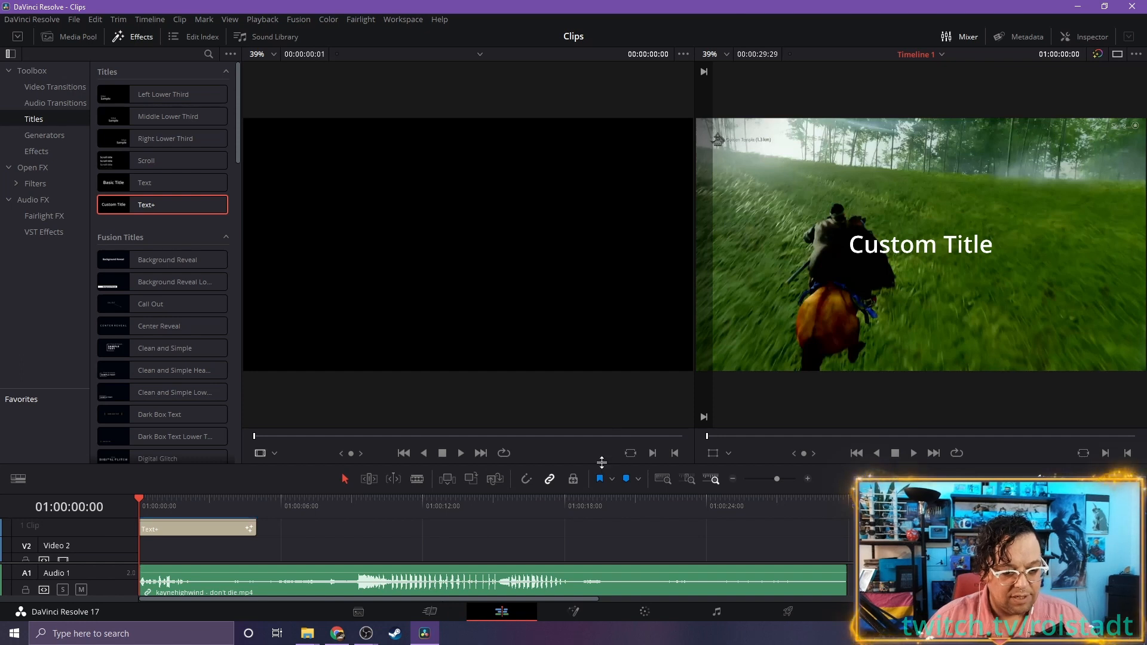
drag(602, 463, 603, 299)
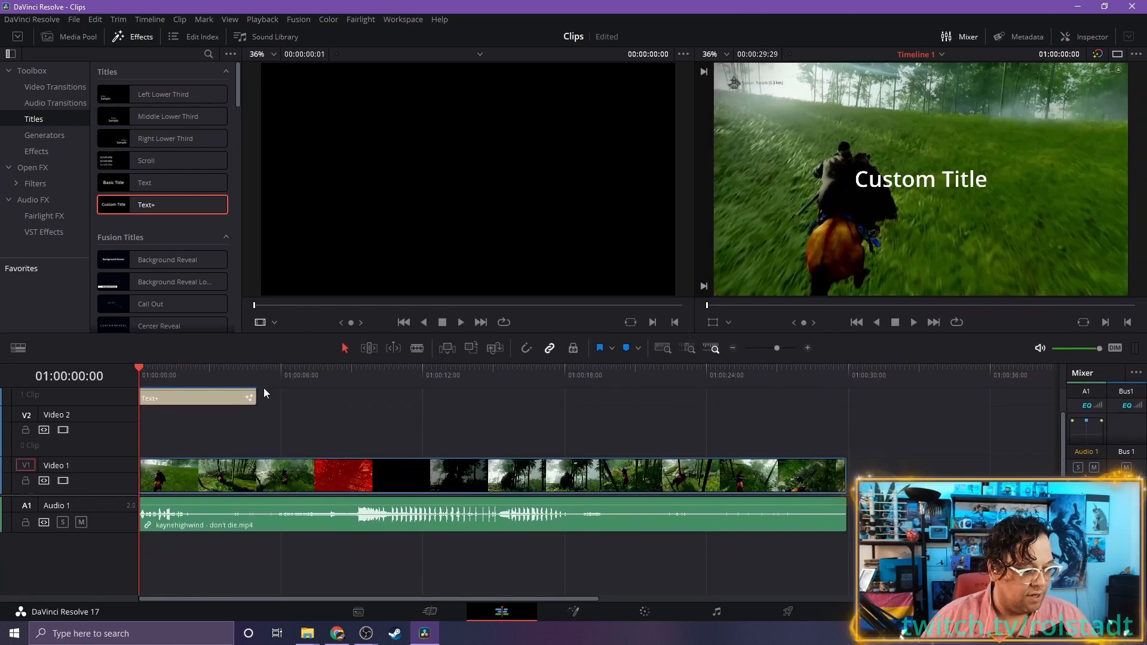
drag(255, 397, 844, 425)
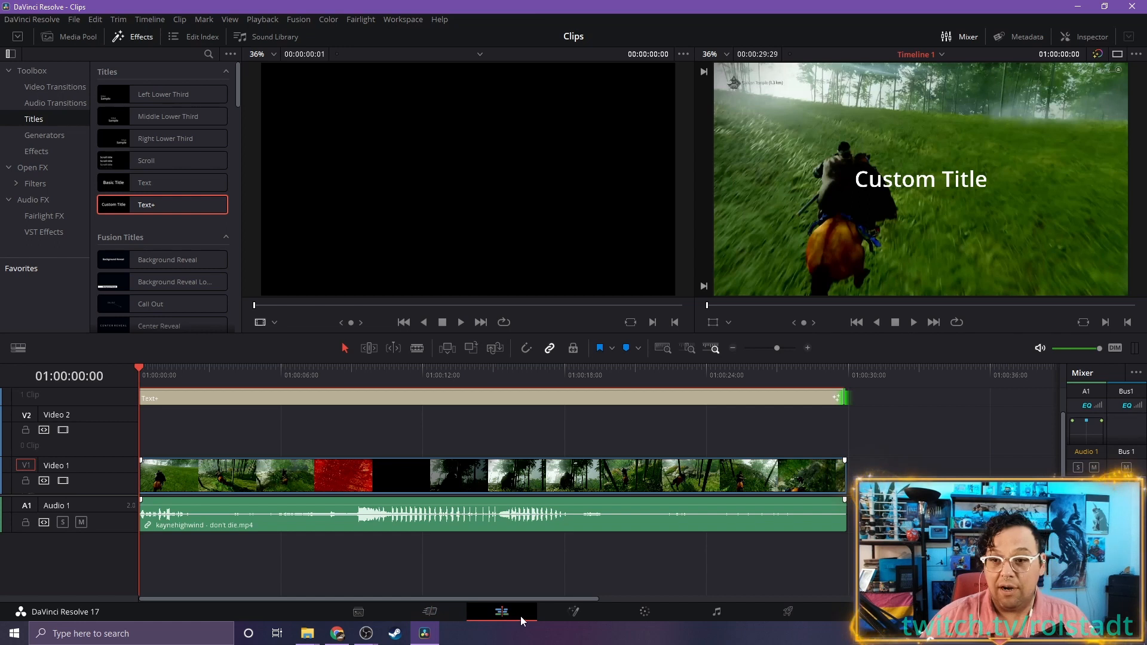
- Show the Text+ title's text settings in the Inspector and enlarge the viewer area
click(1077, 37)
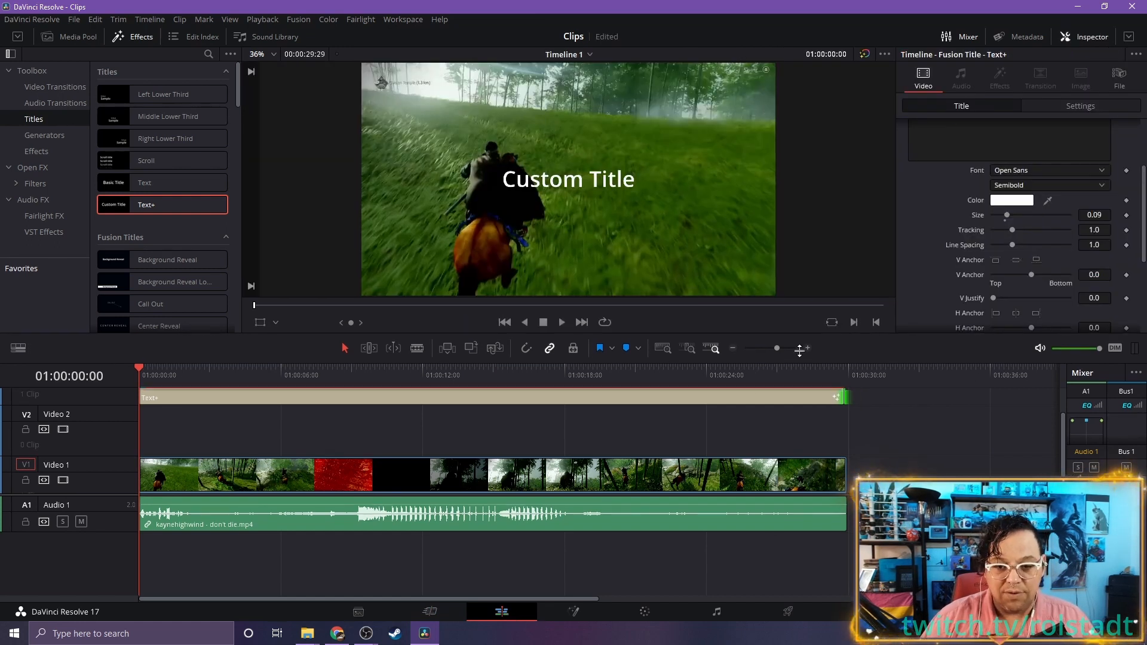
drag(801, 334, 794, 511)
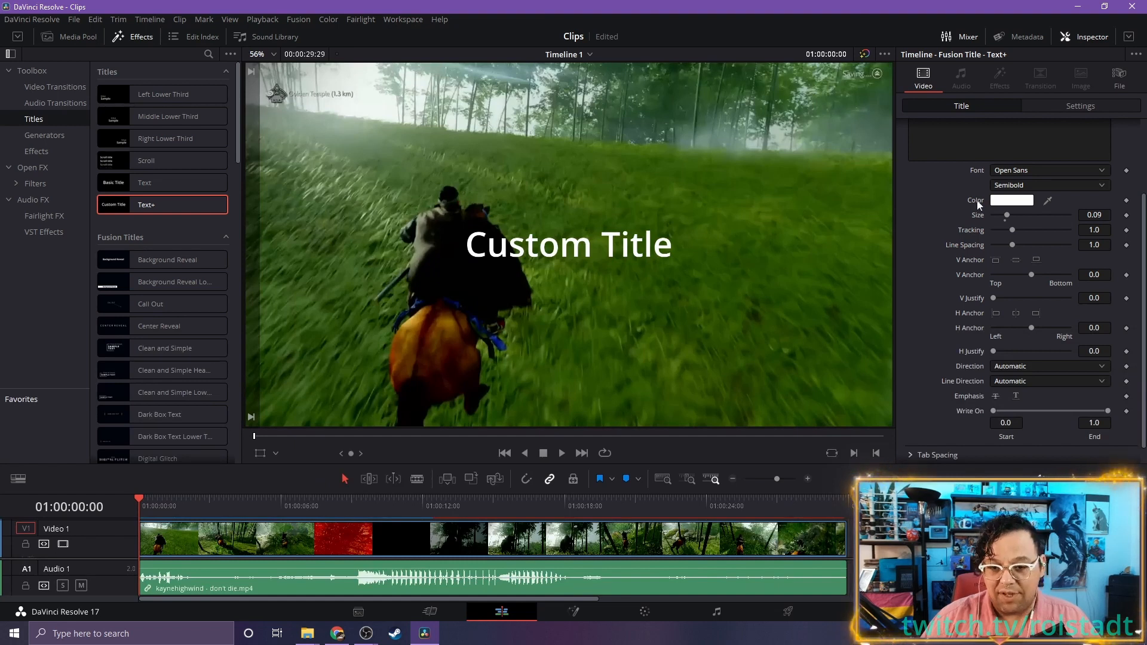
click(952, 106)
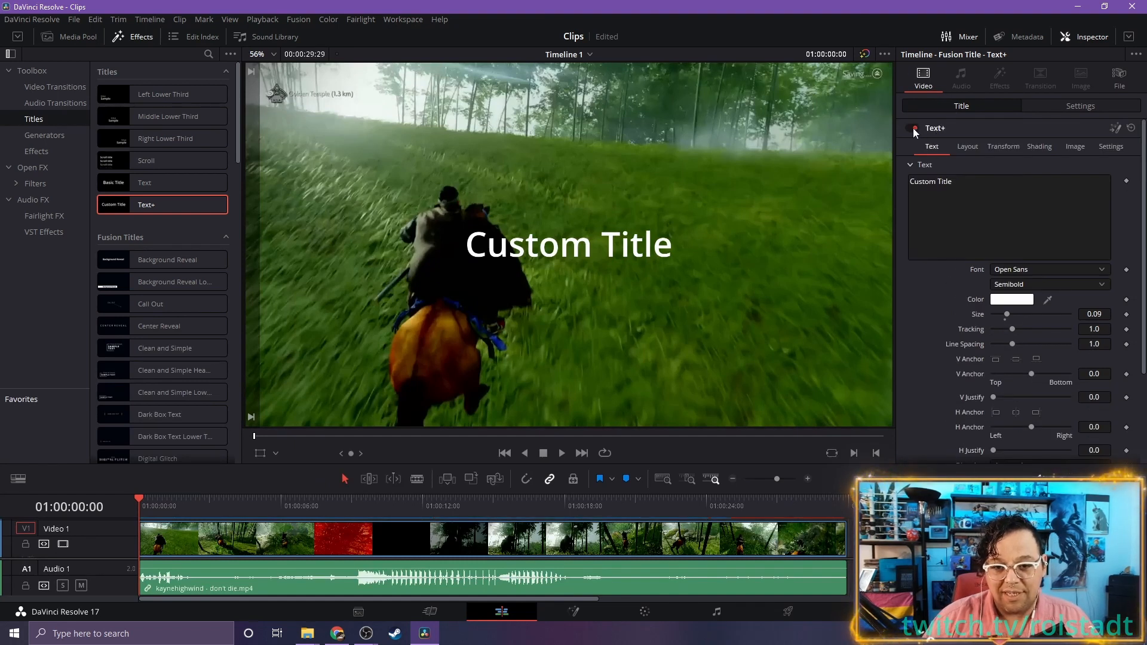
click(913, 128)
click(913, 127)
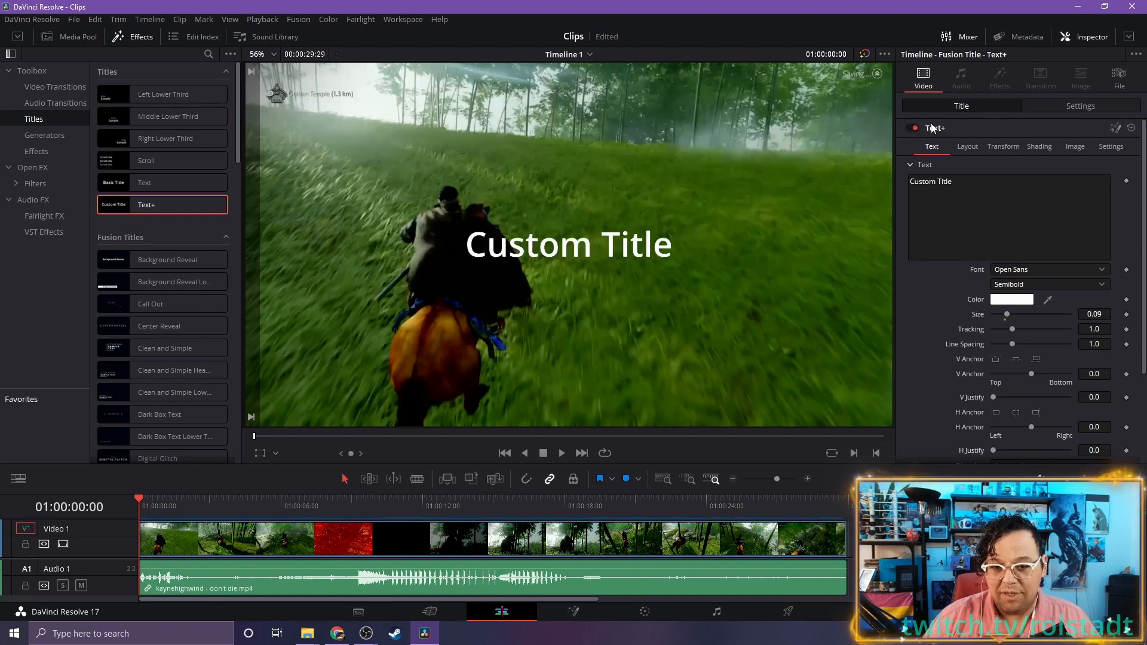
- Replace the title's placeholder text with "twitch.tv/kaynehighwind"
click(963, 183)
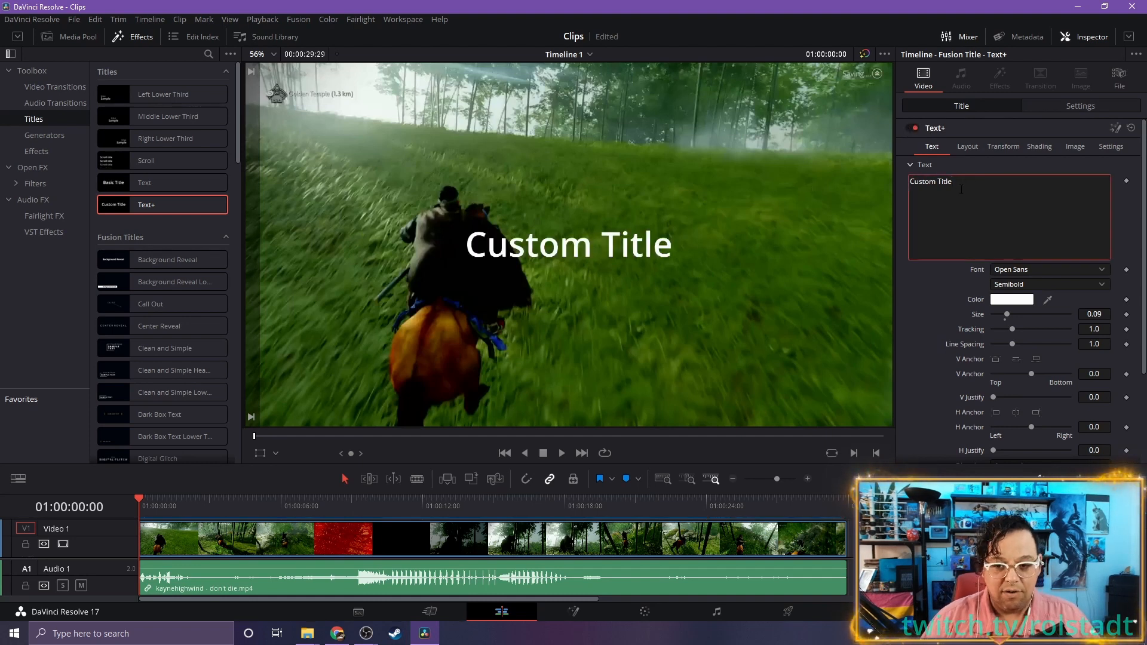
key(ctrl+a)
text(twitch.tvkaynehighwind)
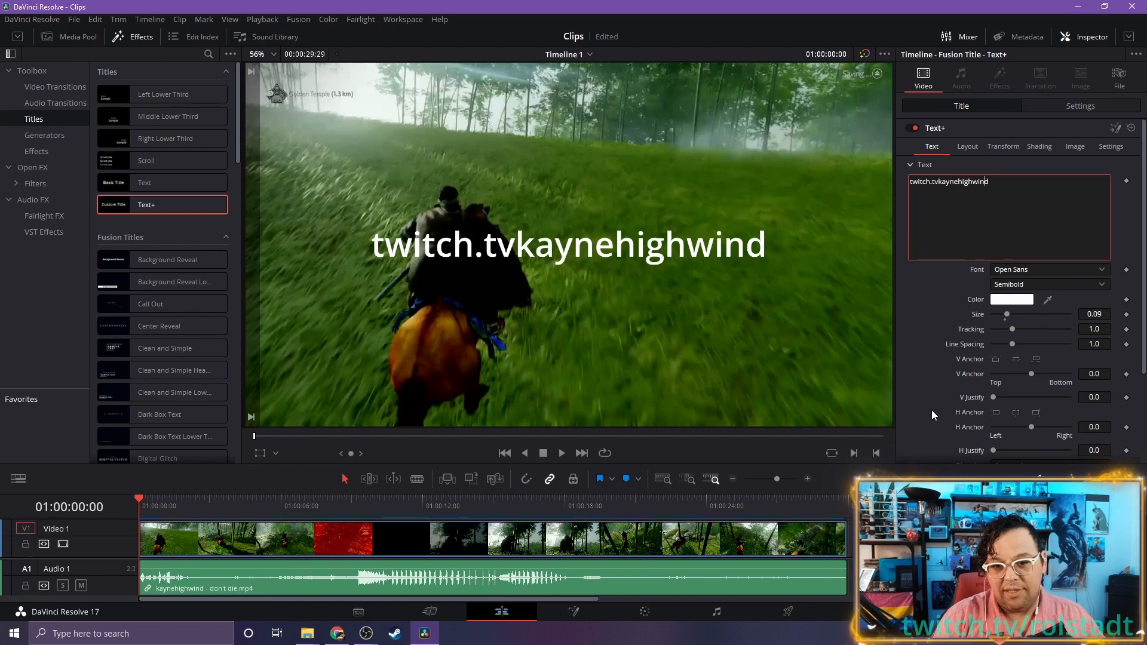
key(Left)
key(Left)
key(Left)
key(Left)
key(Left)
key(Left)
key(Left)
key(Left)
key(Left)
key(Left)
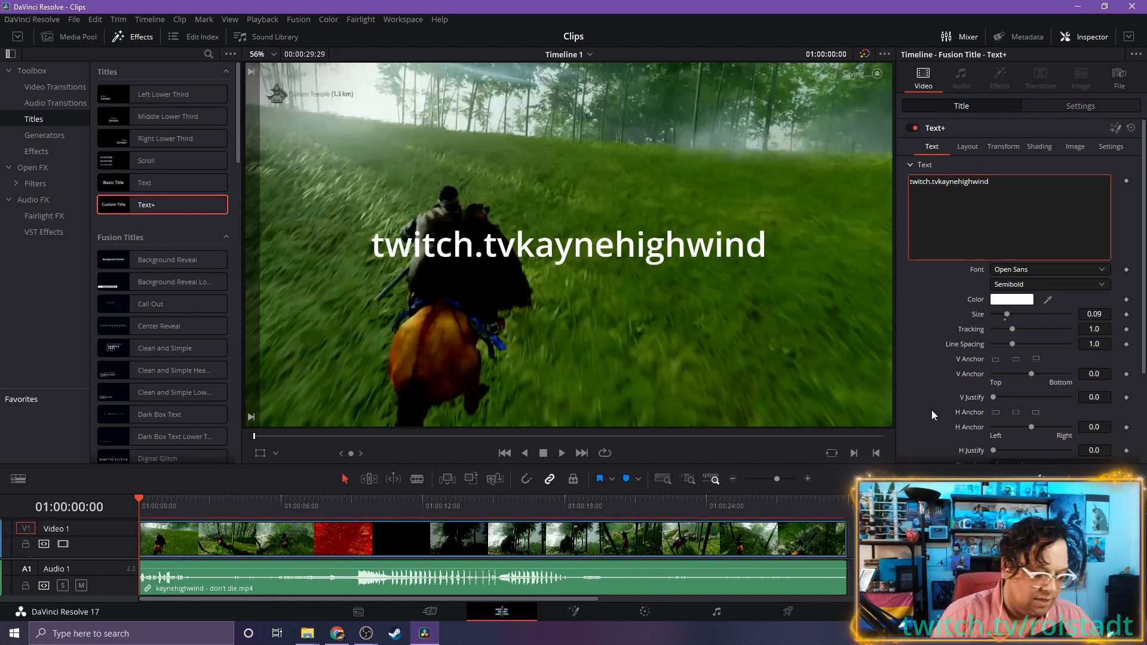
key(Left)
key(Left)
key(Left)
text(/)
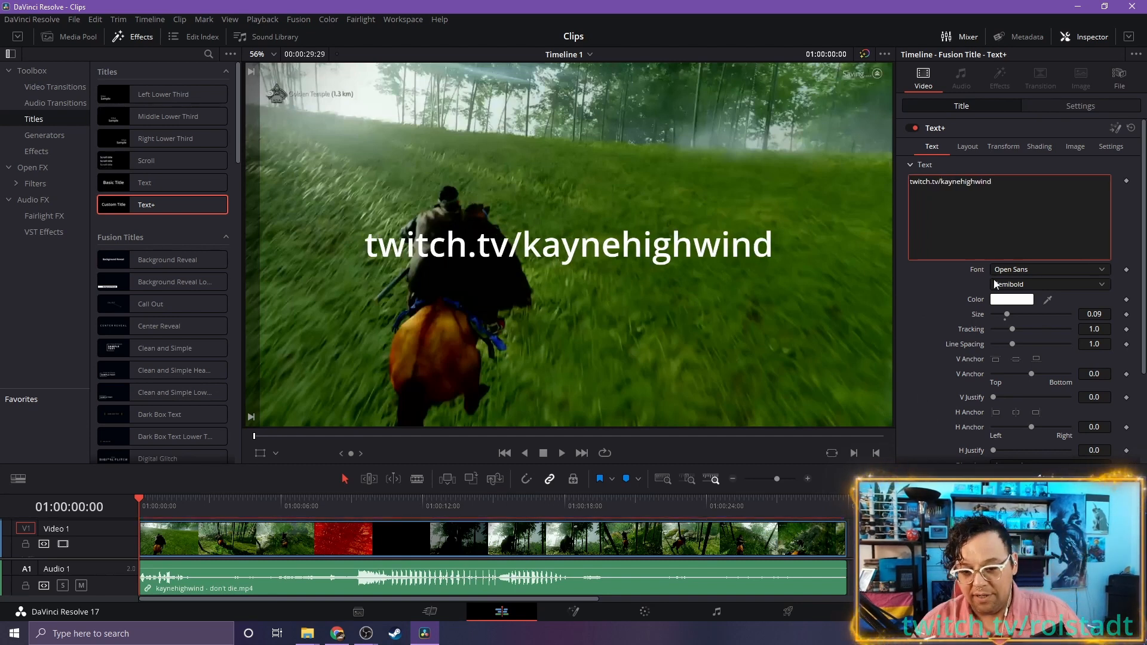
- Change the title text color to turquoise, #0fffcf
click(1019, 300)
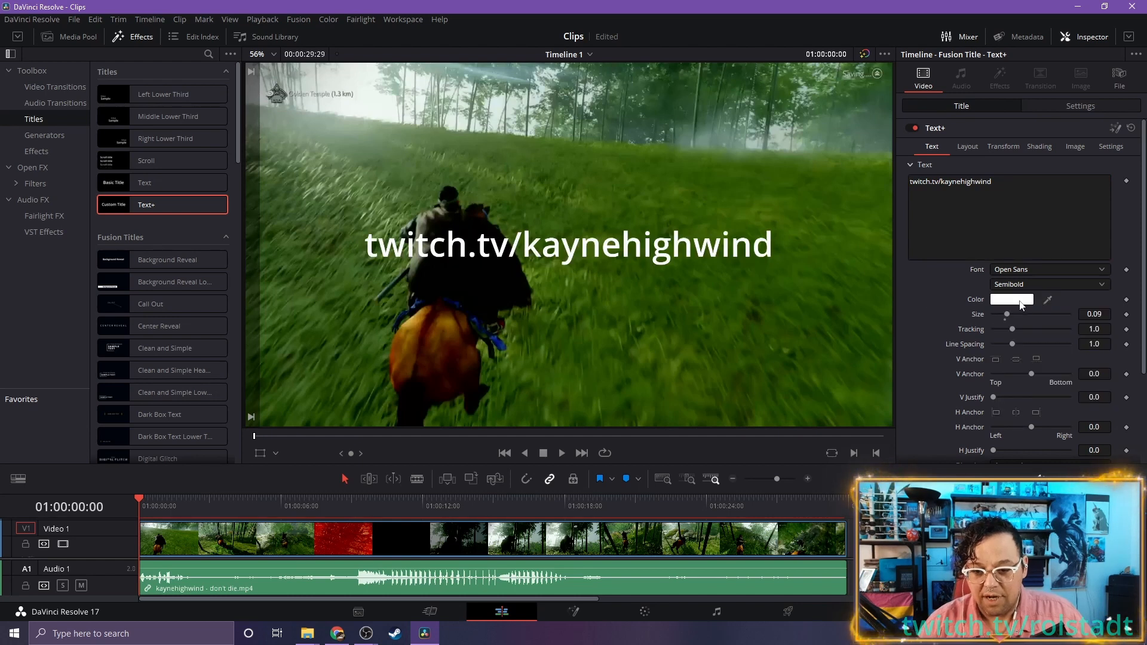
drag(628, 221, 632, 215)
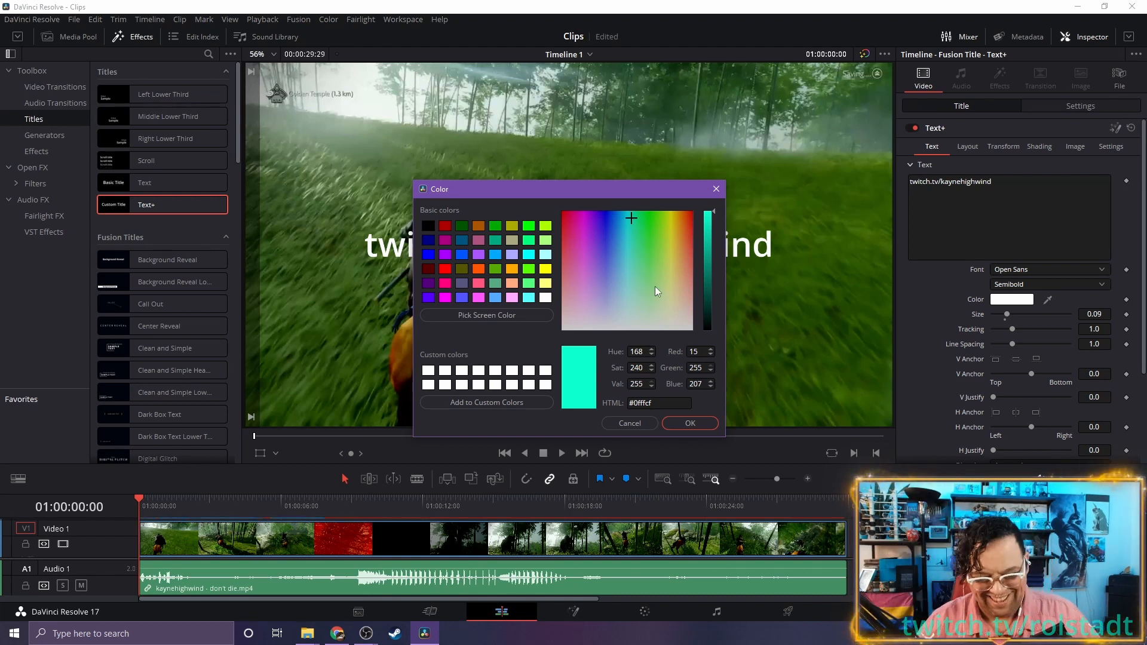
click(690, 423)
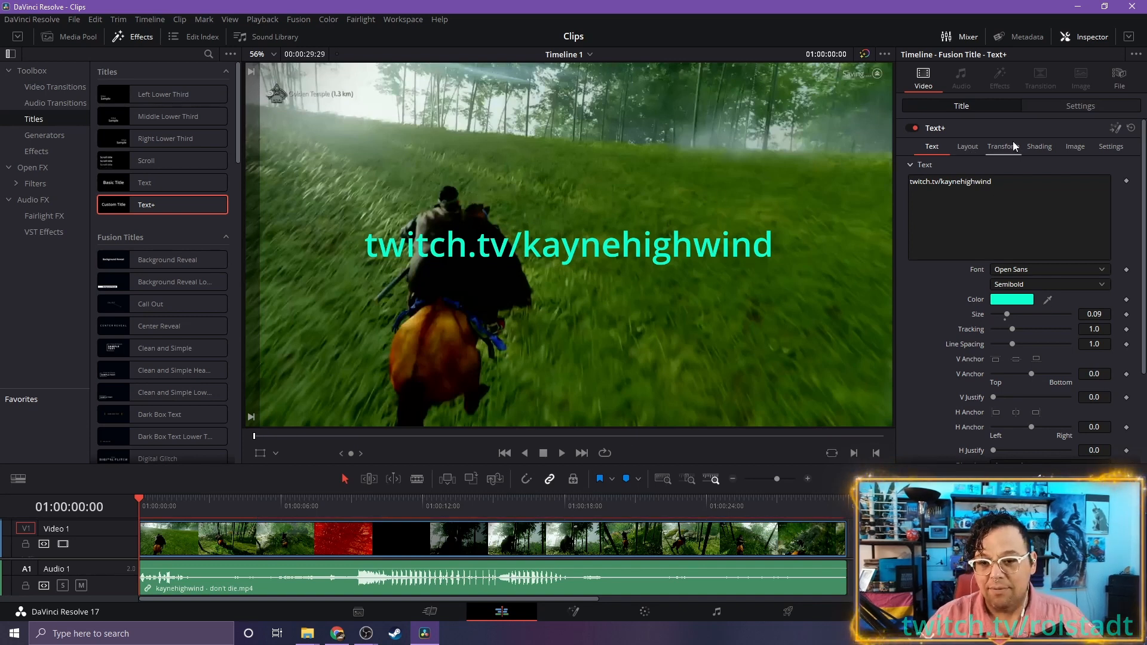
- In the title's shading position settings, set the offset to X 1.762 and Y 2.463, toward the frame's upper right
click(1032, 145)
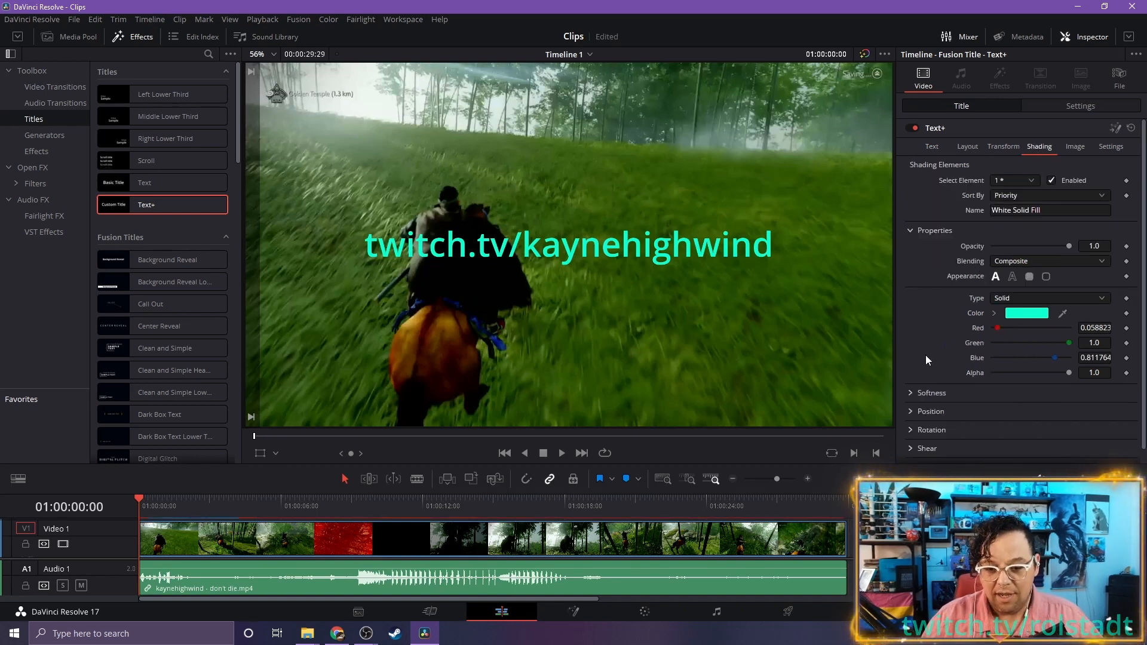
scroll(929, 353, down, 1)
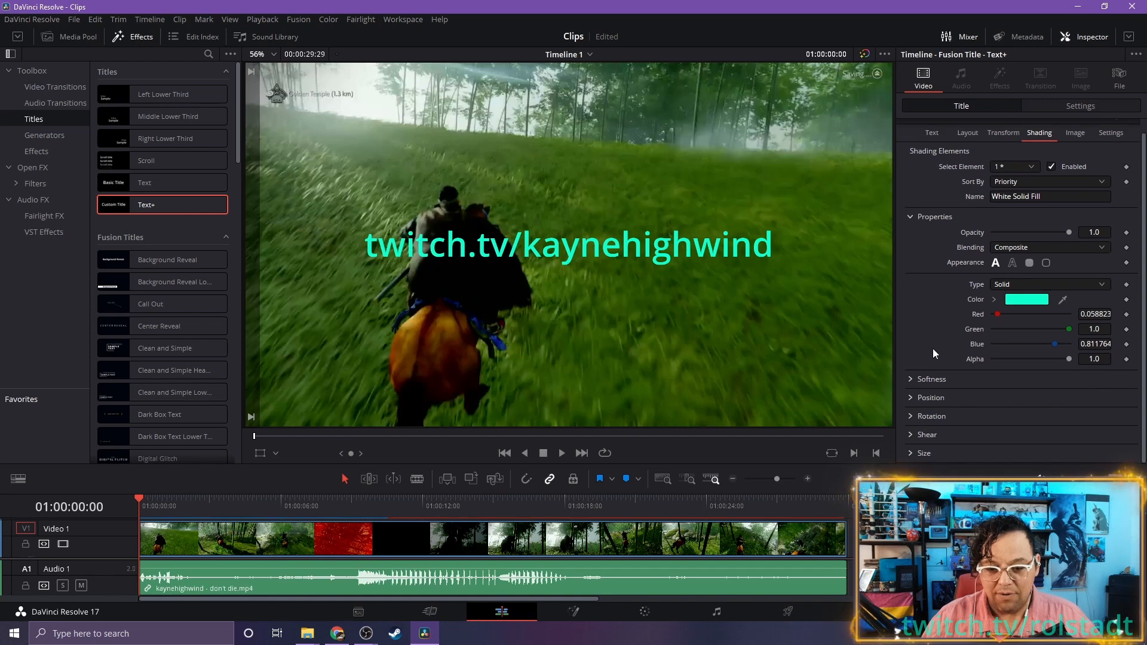
click(911, 397)
scroll(938, 383, down, 3)
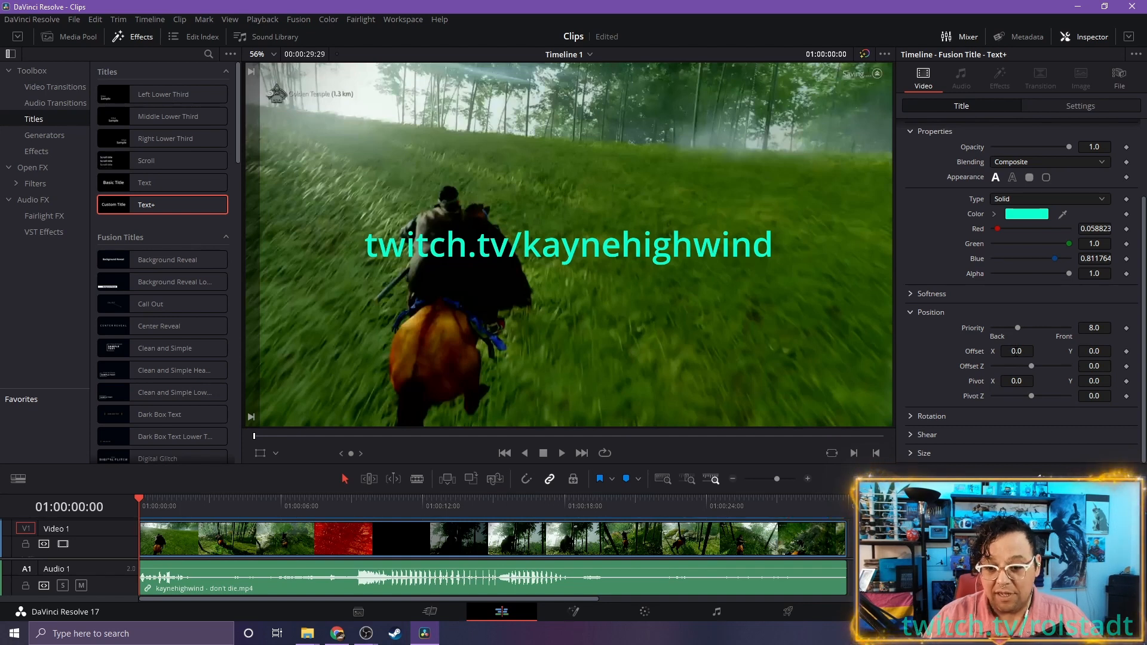
drag(1016, 352, 1139, 351)
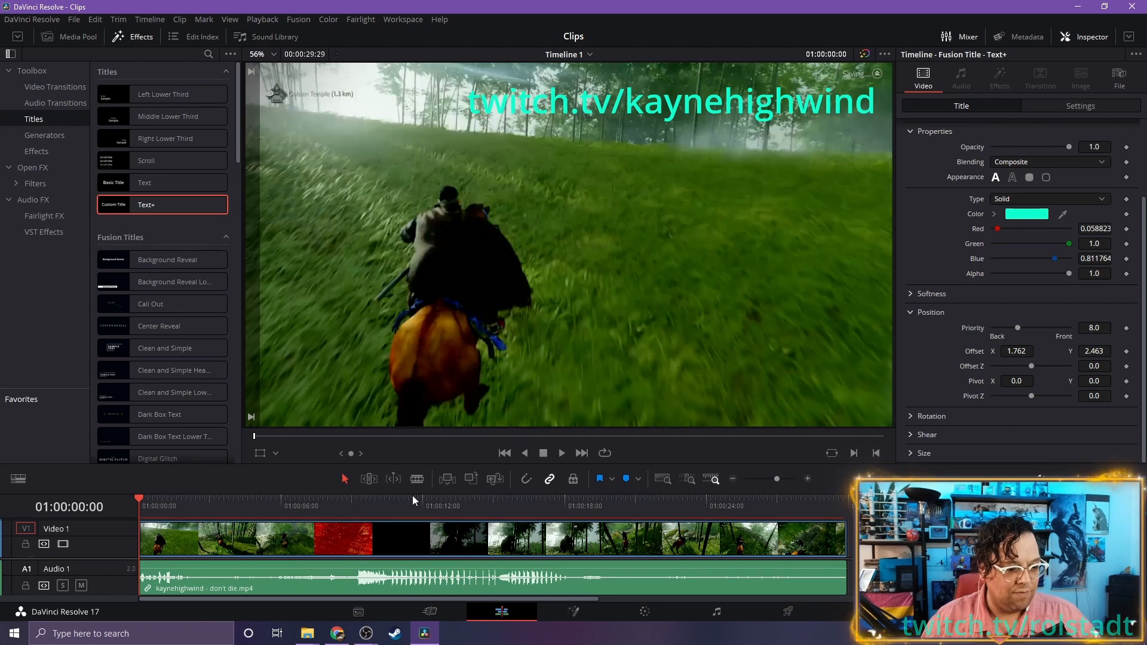
- Return to the Cut page and start a Quick Export of the timeline with the H.264 preset
click(429, 612)
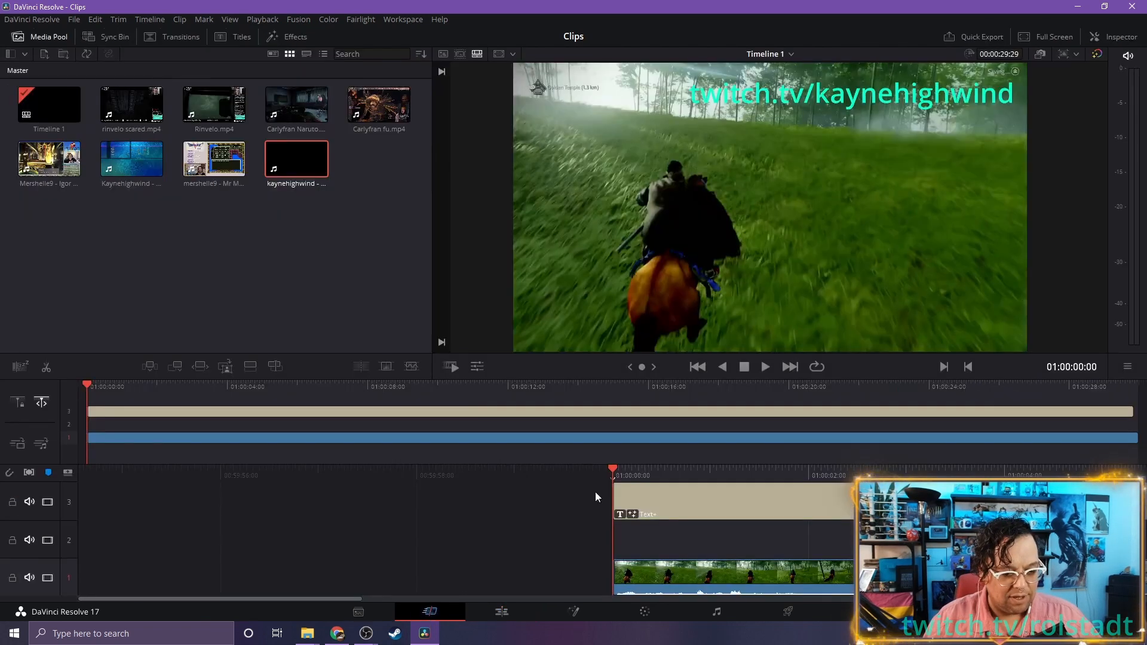
drag(618, 470, 1135, 472)
drag(985, 387, 13, 456)
click(73, 20)
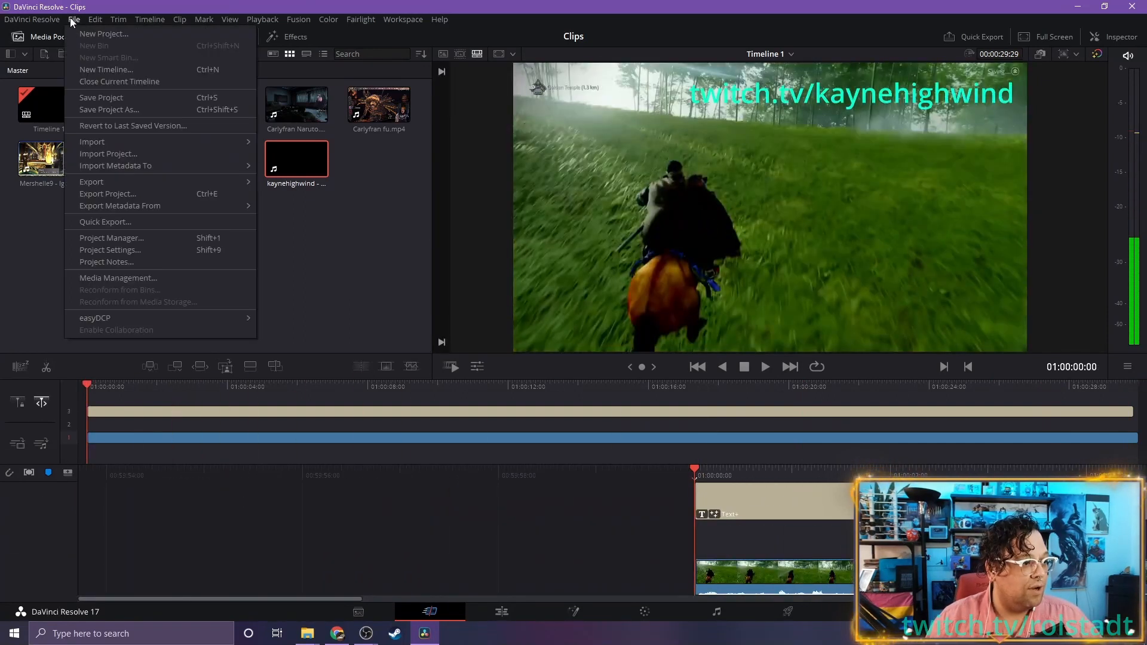
click(127, 221)
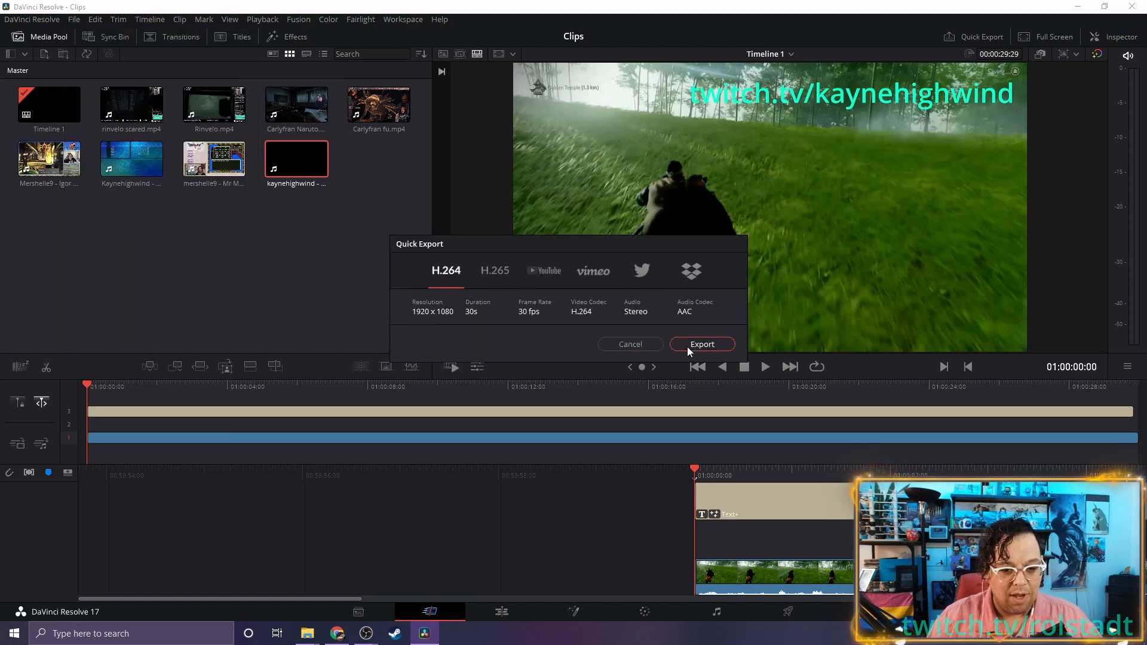
click(690, 345)
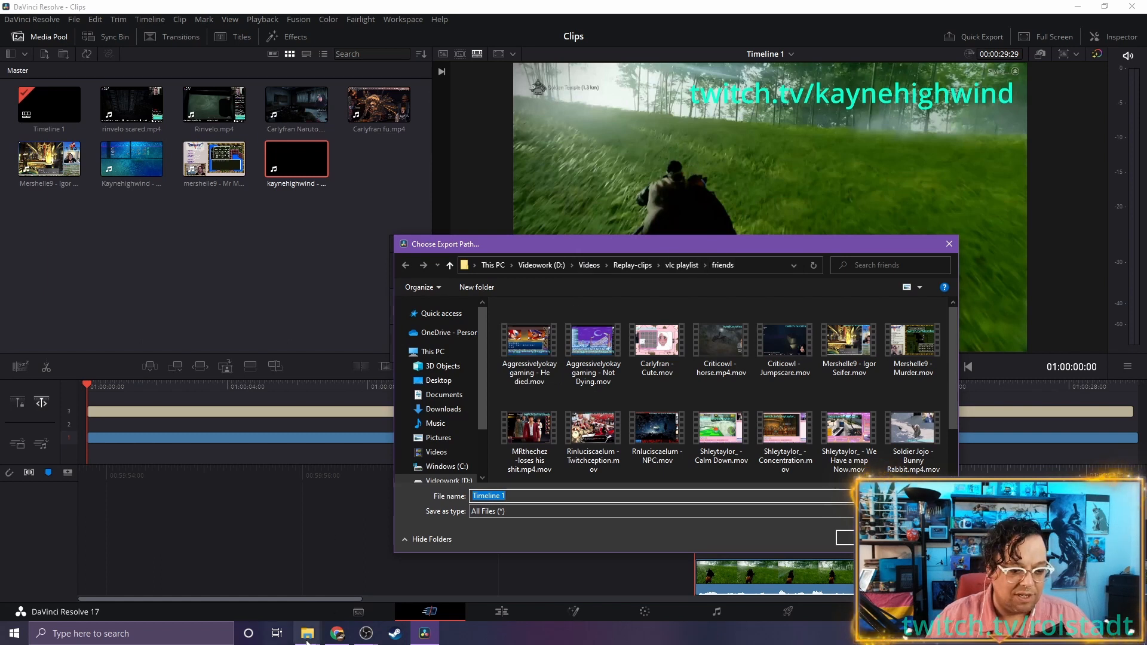
- Switch to File Explorer and examine the existing clip names in the vlc playlist's friends folder
mouse_move(307, 633)
click(410, 582)
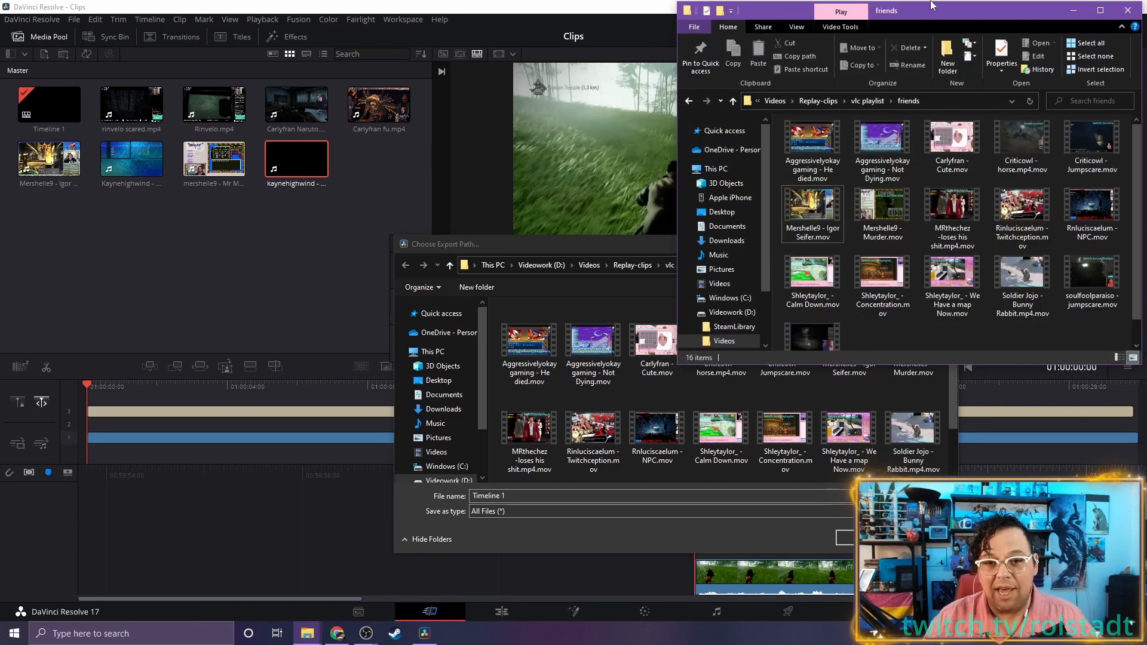
click(1100, 10)
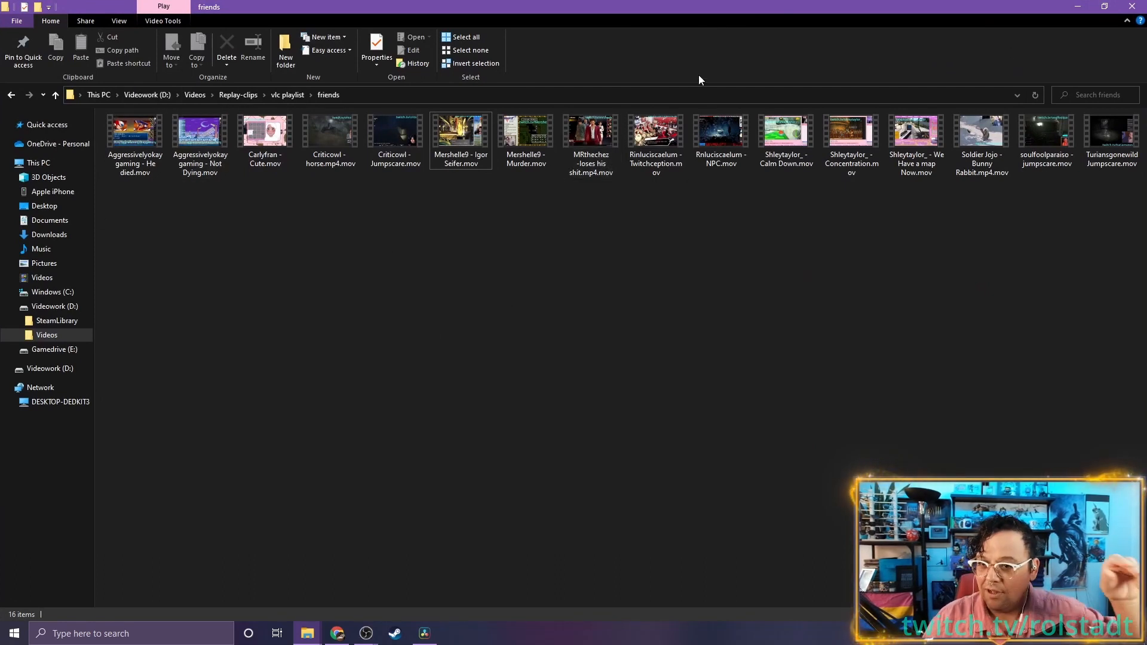
click(1105, 6)
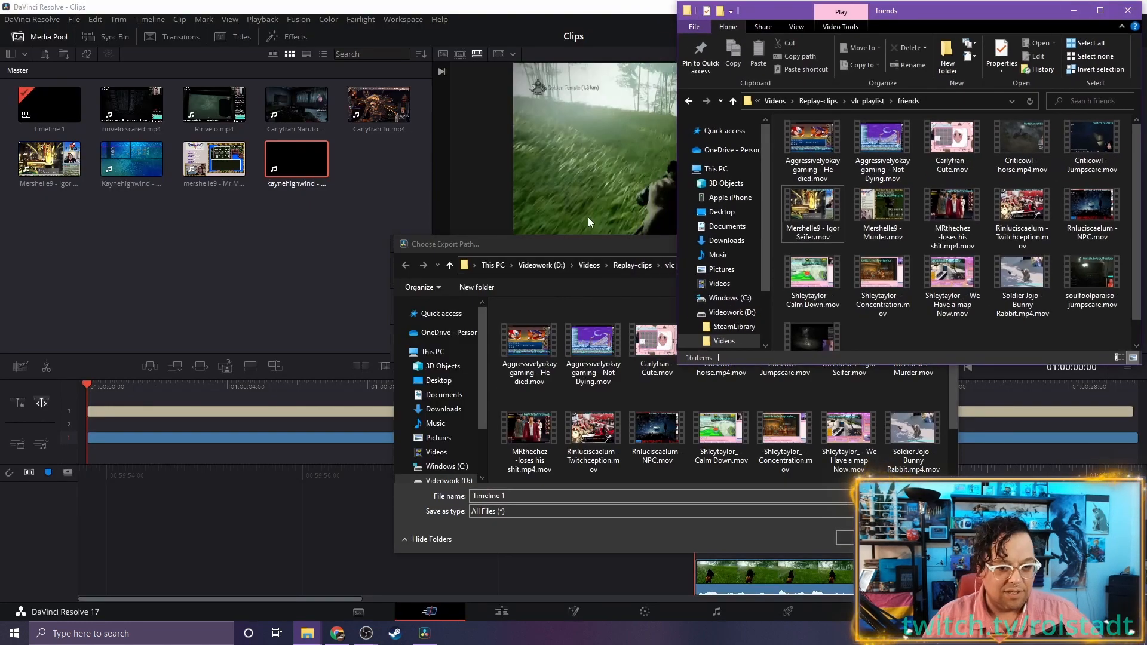
- Name the export with the friend's channel name followed by " - Don't die" and save it in the friends folder
click(590, 246)
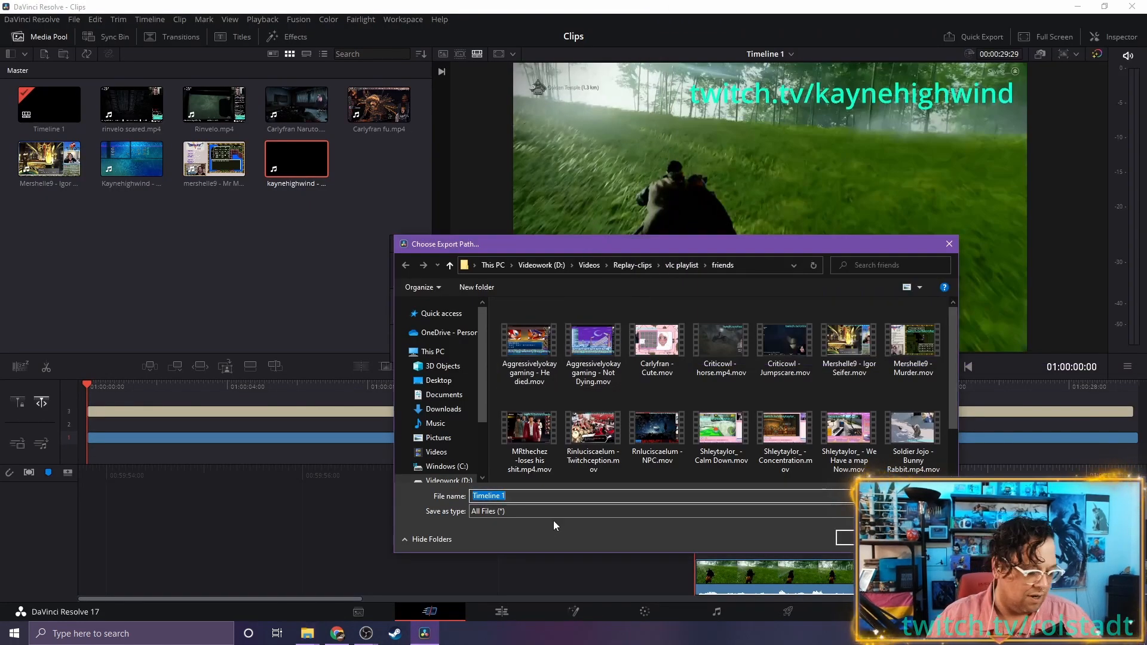
text(twitch.tvkaynehighwind)
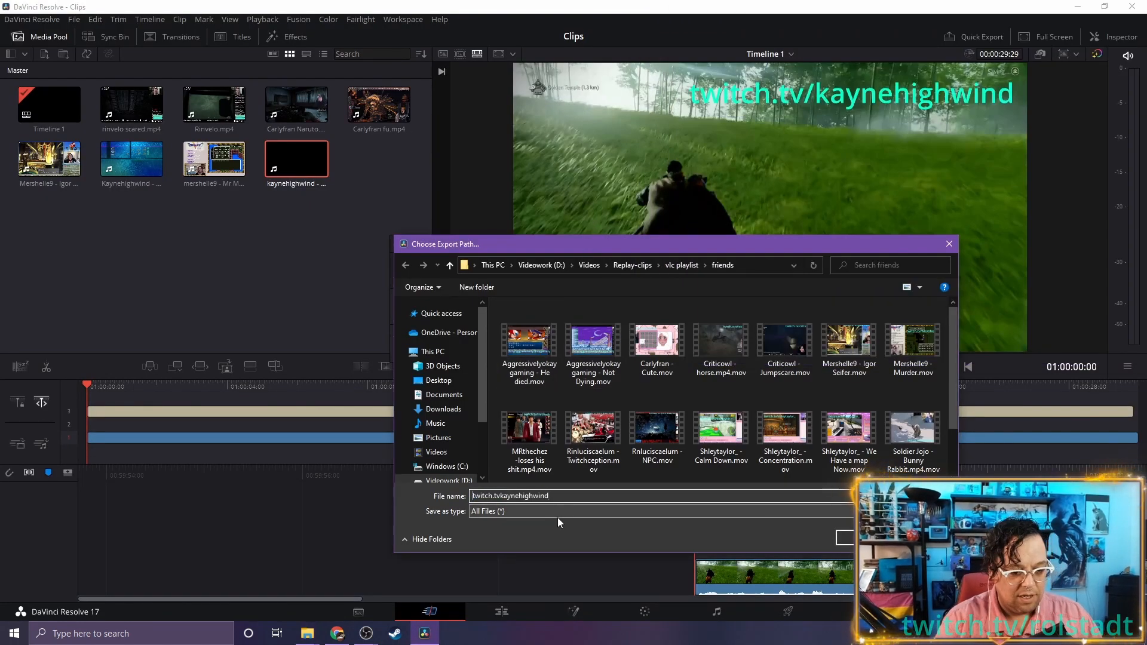
key(Delete)
key(Delete)
key(Delete)
key(Delete)
key(Delete)
key(Delete)
key(Delete)
key(Delete)
key(Delete)
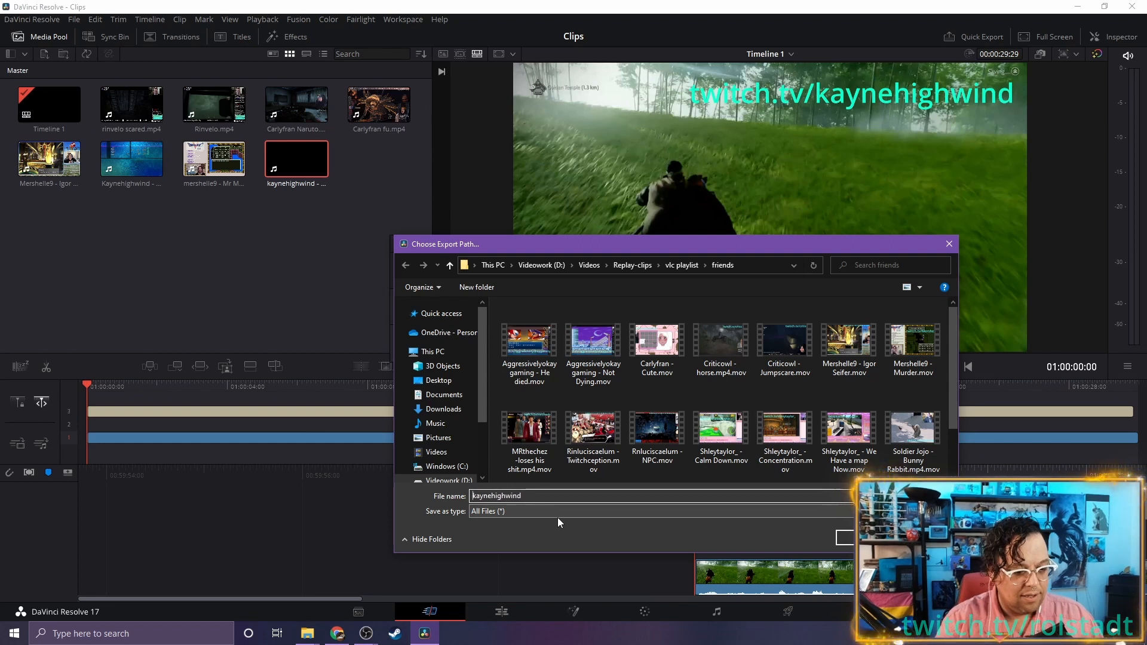
text(-0)
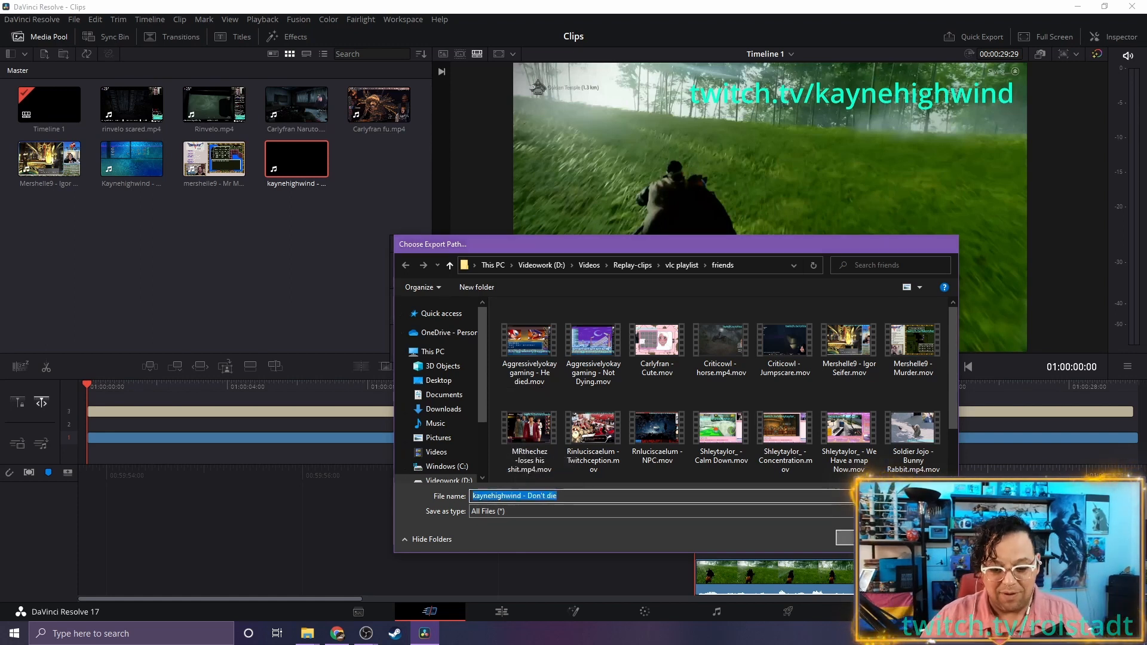
click(845, 538)
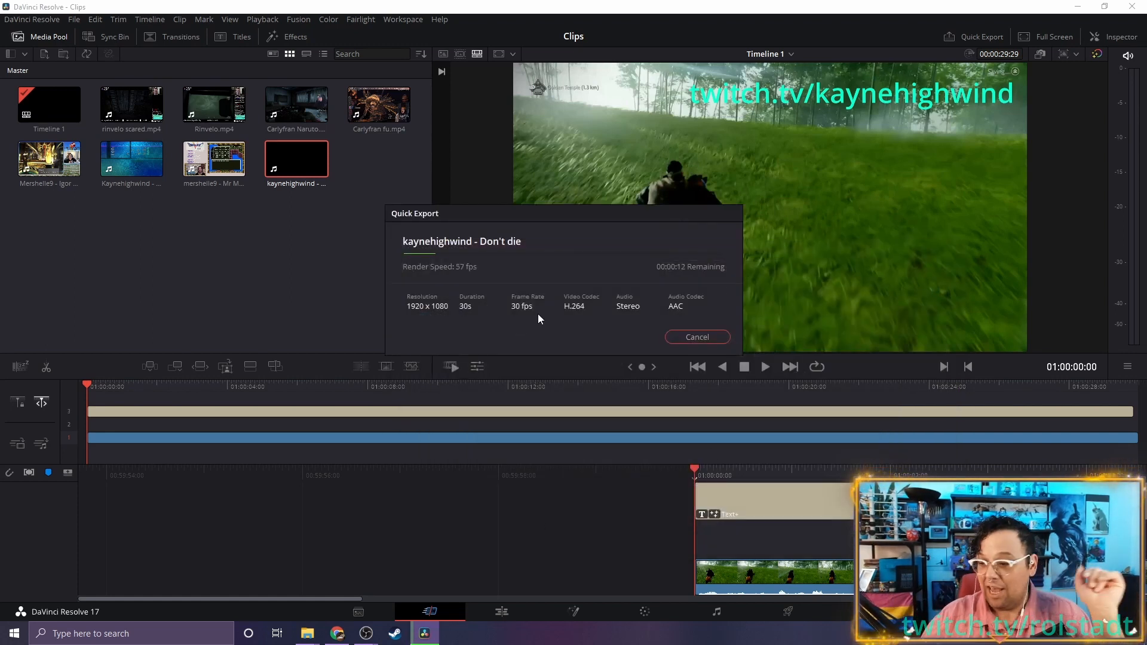
- Switch to the Downloads folder in File Explorer, delete the friend's original "don't die" mp4 clip, and minimize that window
mouse_move(311, 638)
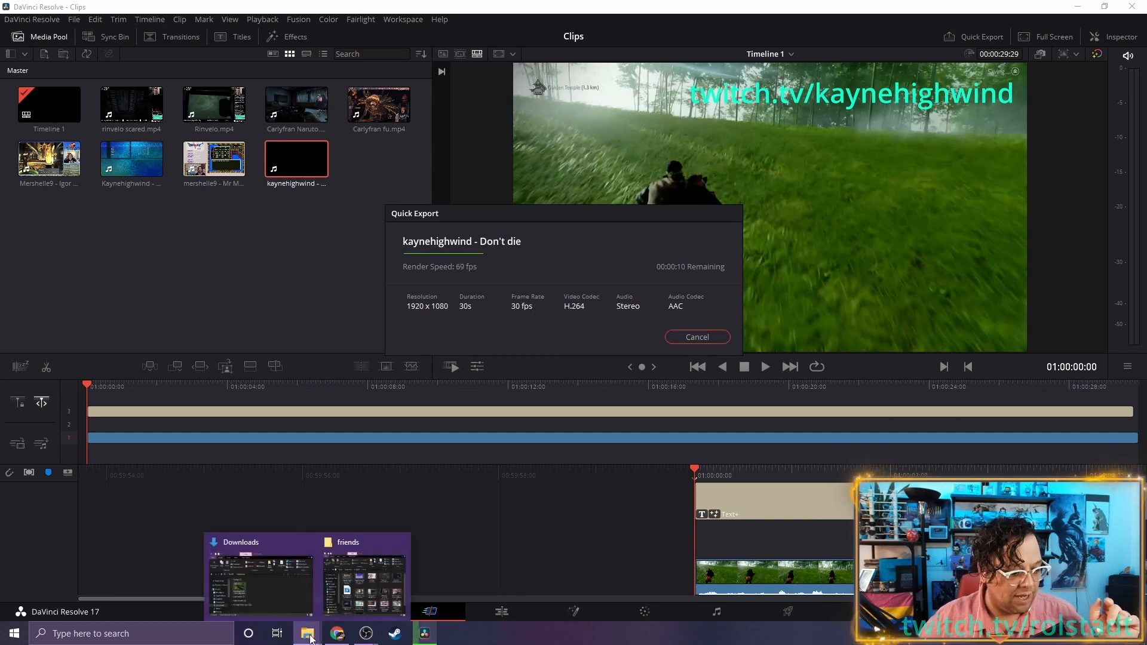
click(260, 577)
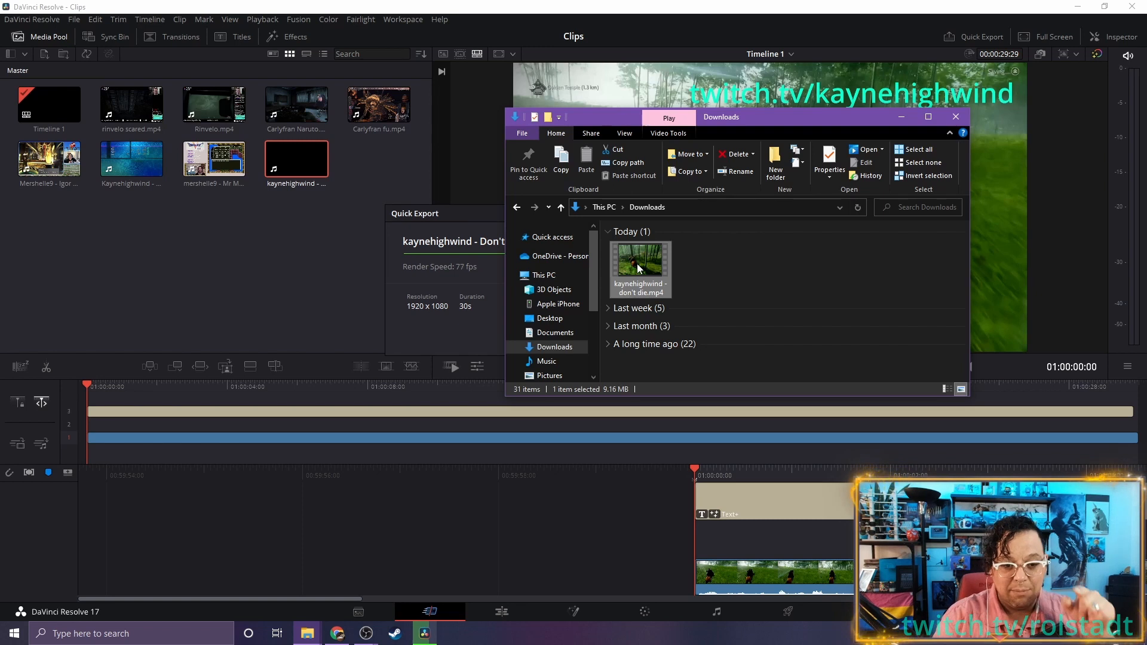
key(Delete)
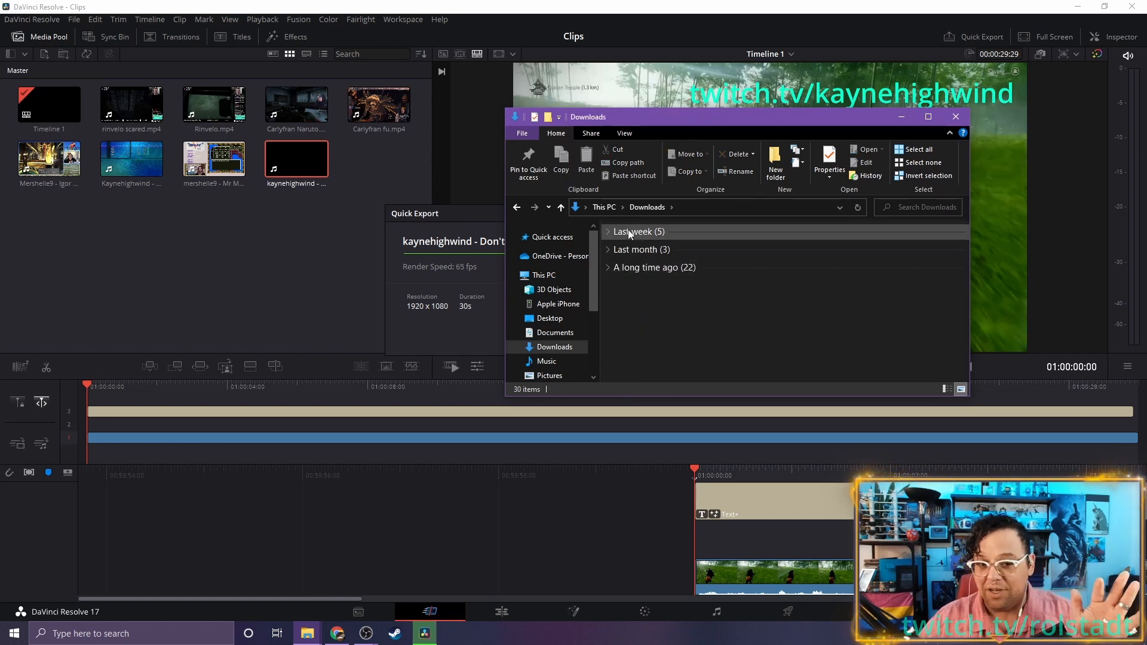
click(901, 117)
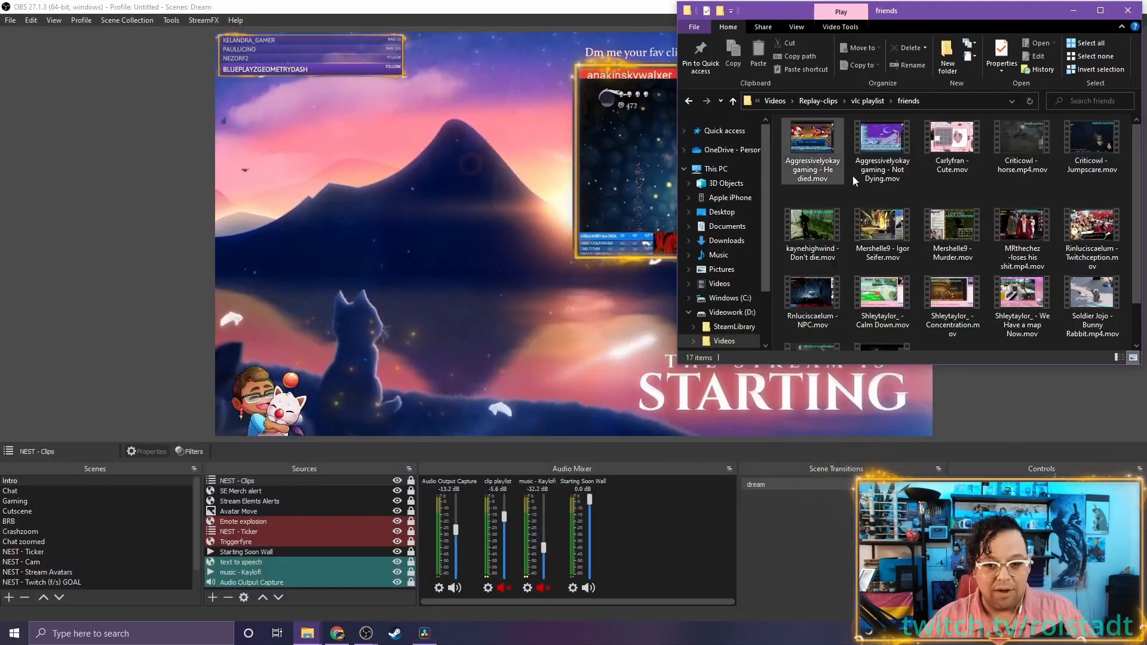
- Play the exported "Don't die" clip from the friends folder, skim through to its end, and close the player
double_click(812, 230)
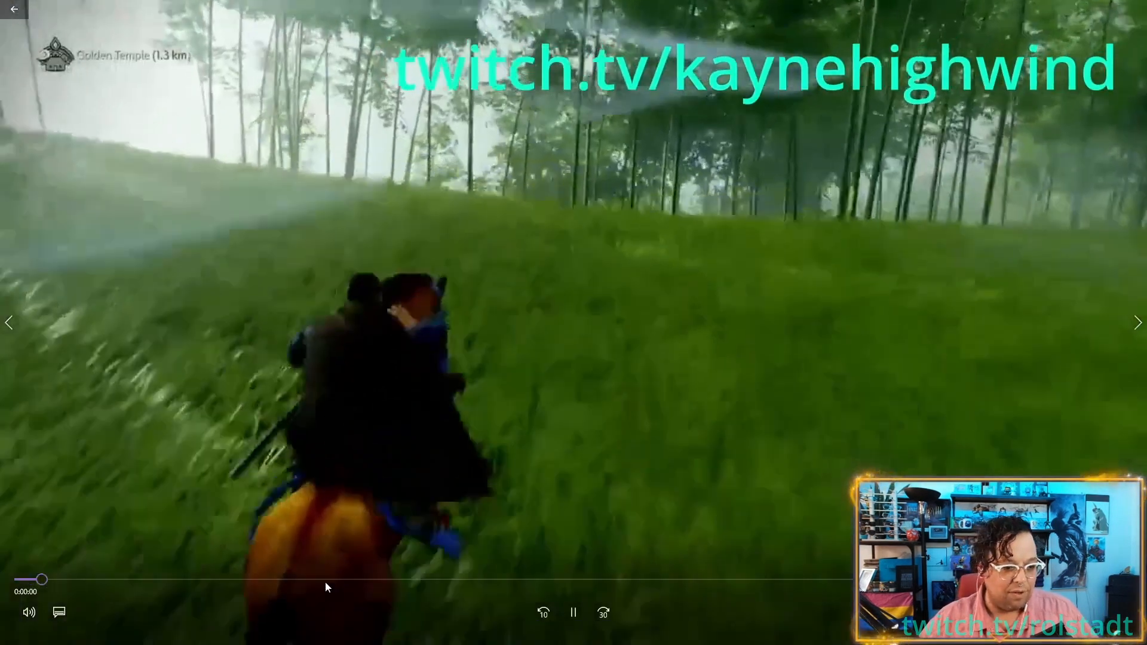
drag(326, 580, 1081, 561)
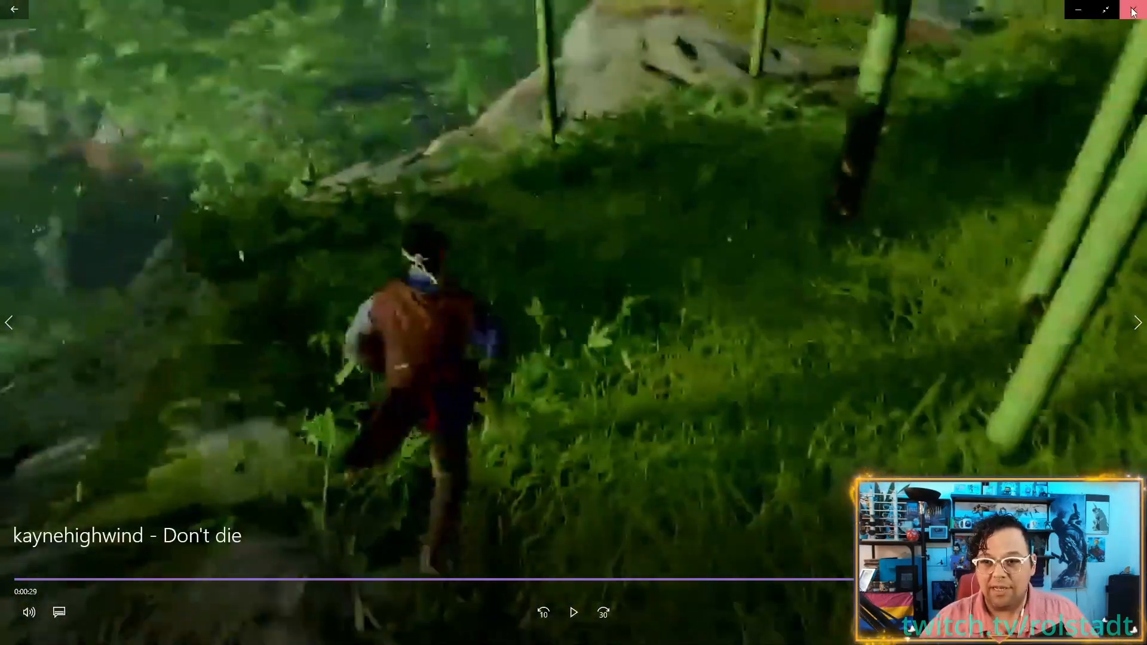
click(1128, 6)
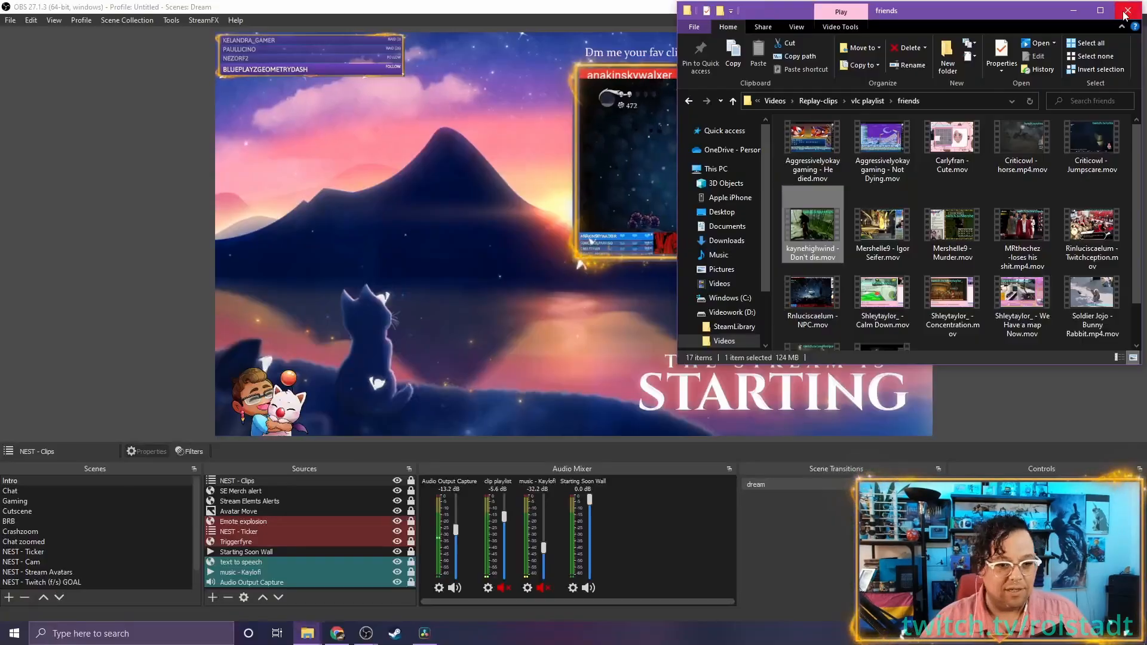
- Switch to OBS and hide the NEST - Clips source in the Intro scene
click(1007, 397)
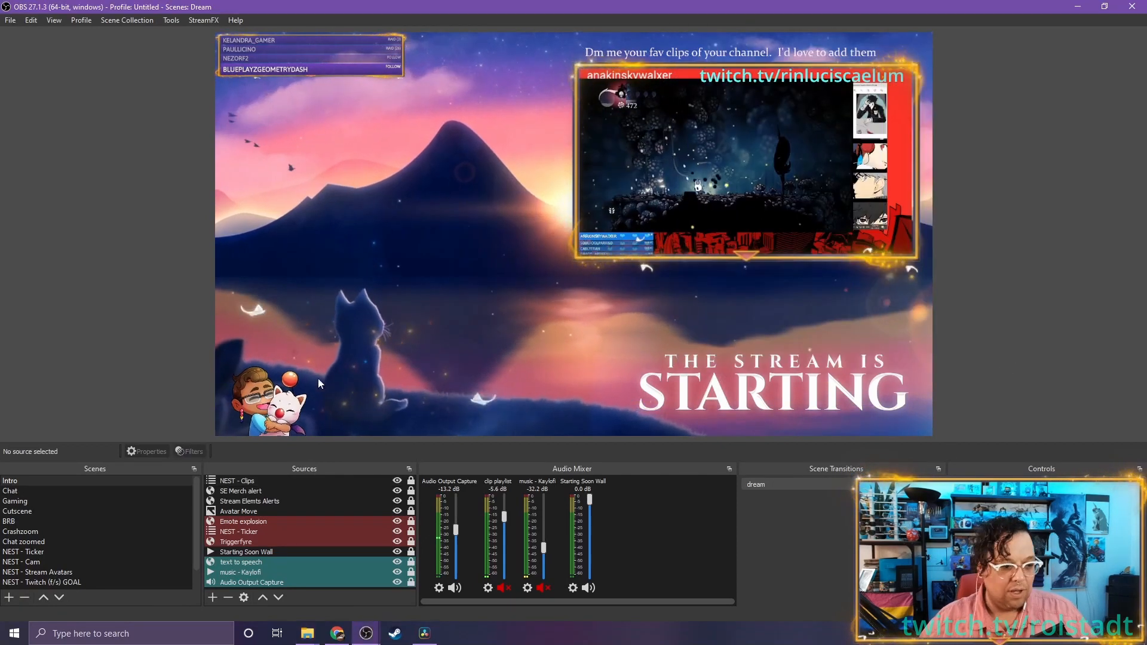
click(397, 481)
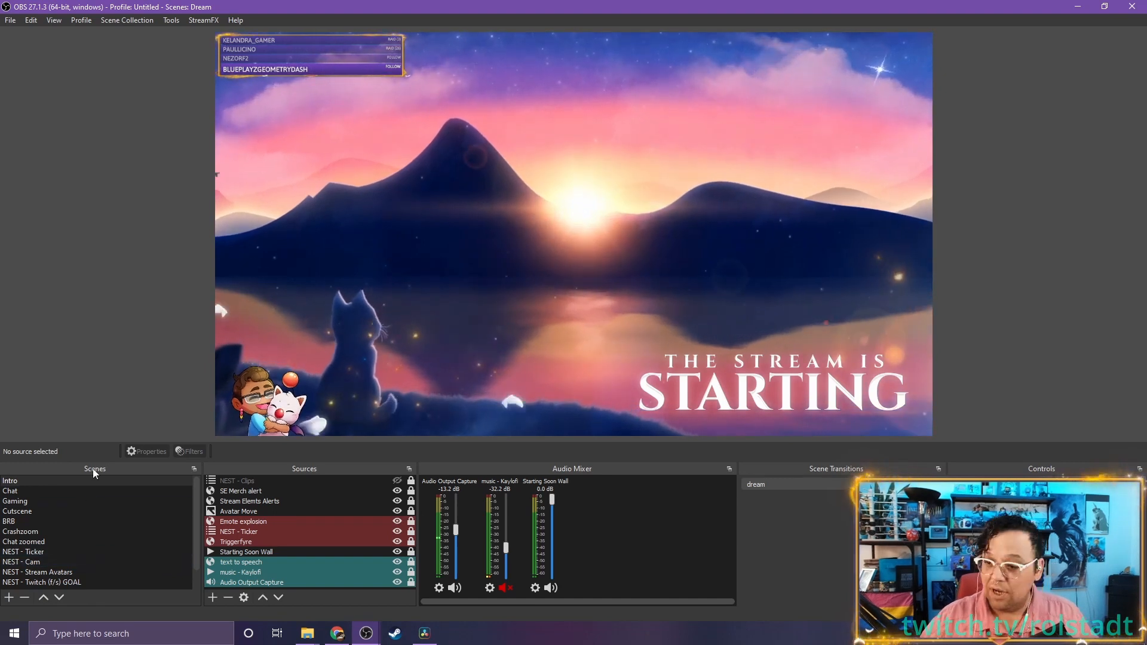
- Add a new scene named "Nest- Clippy rthe clip show"
click(8, 597)
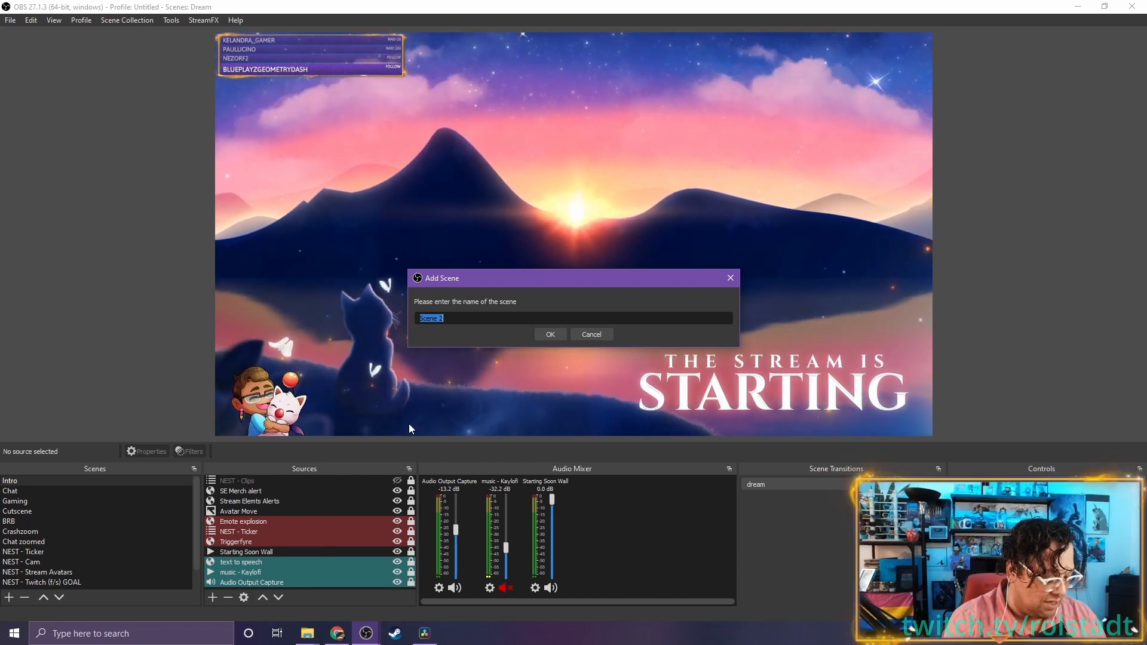
text(C)
key(BackSpace)
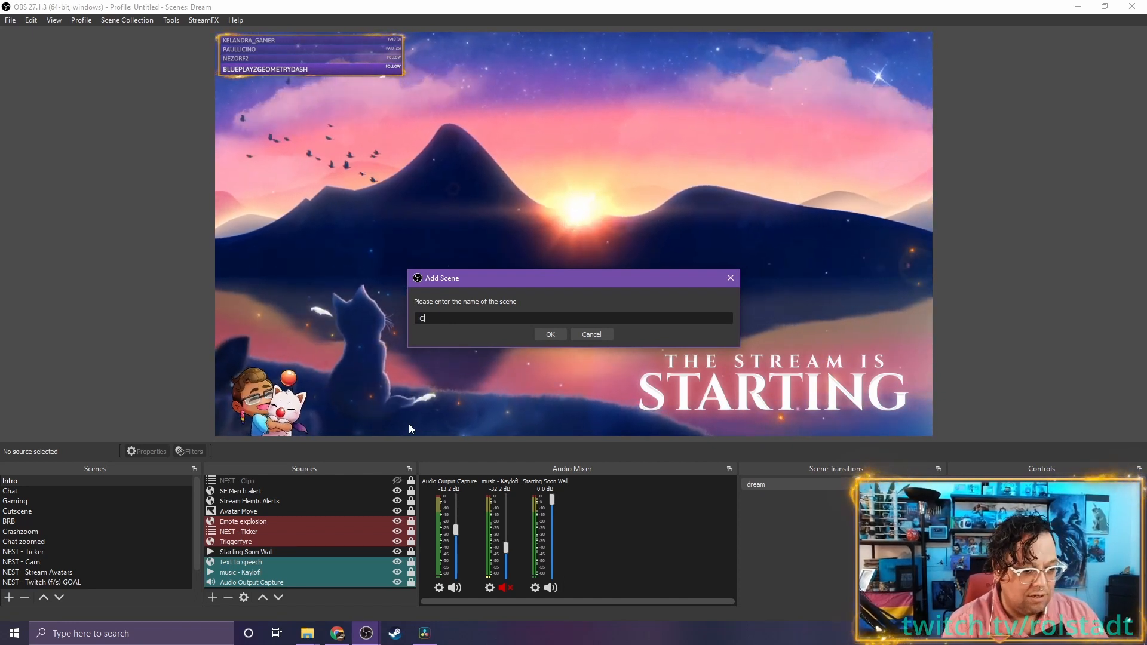
text(Nest- )
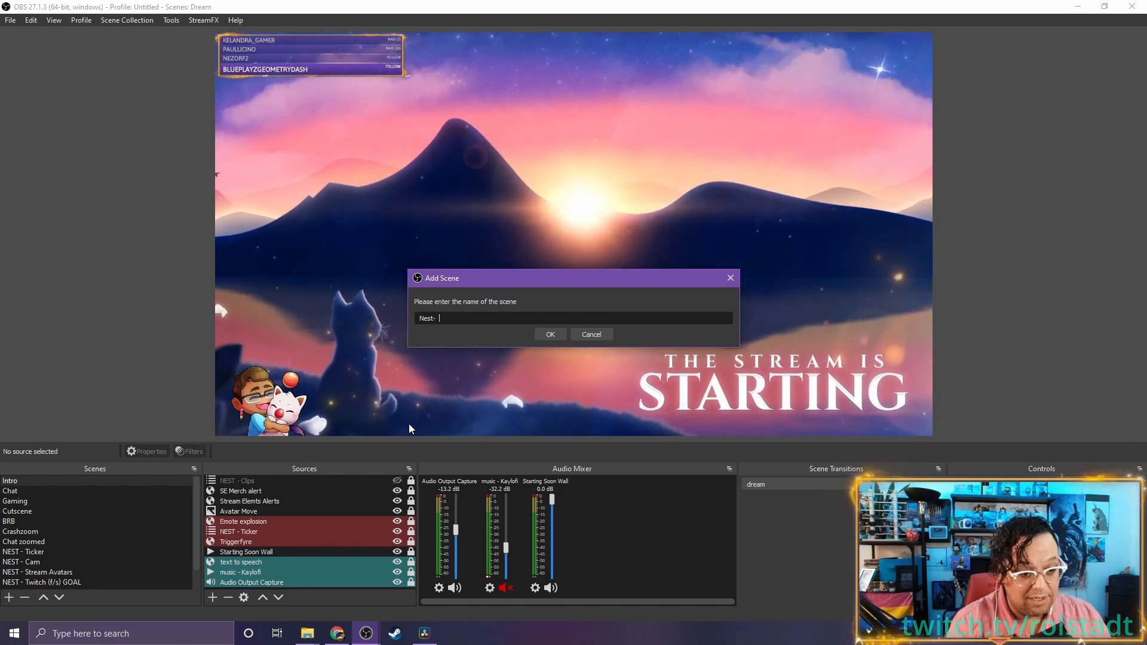
text(Clippy )
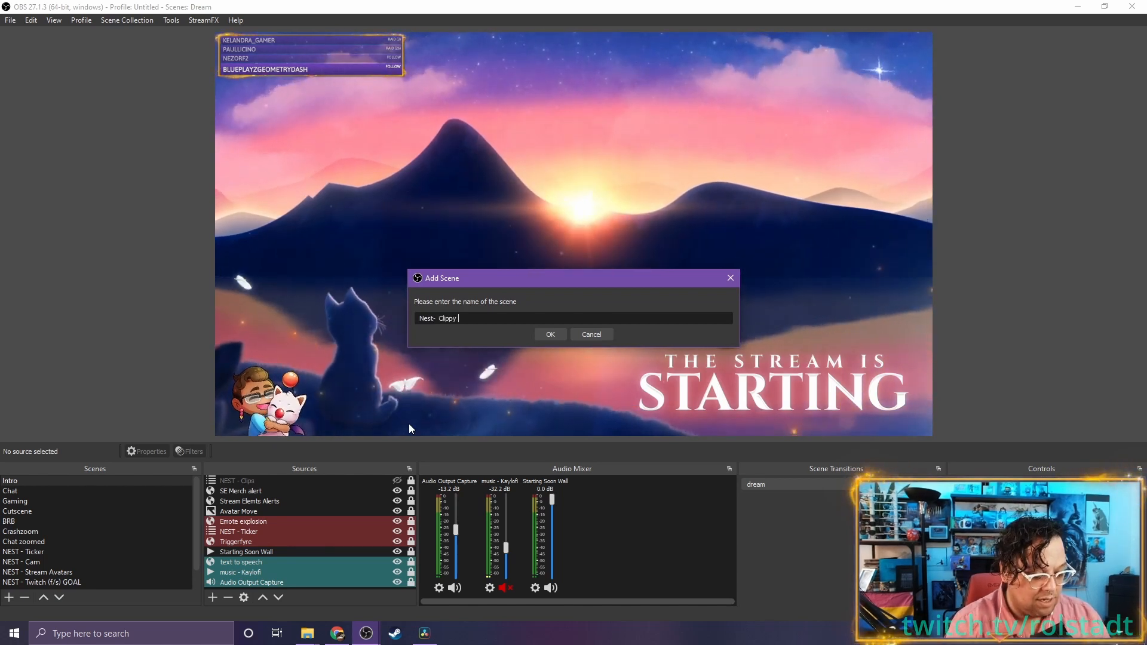
text(rthe cl)
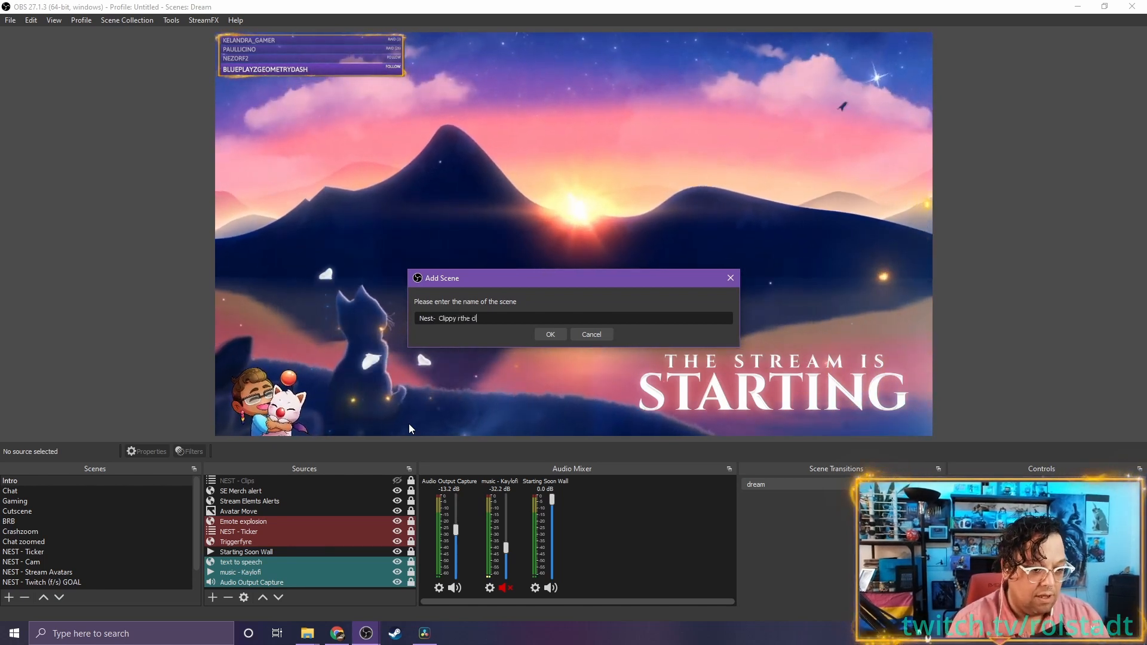
text(ip show)
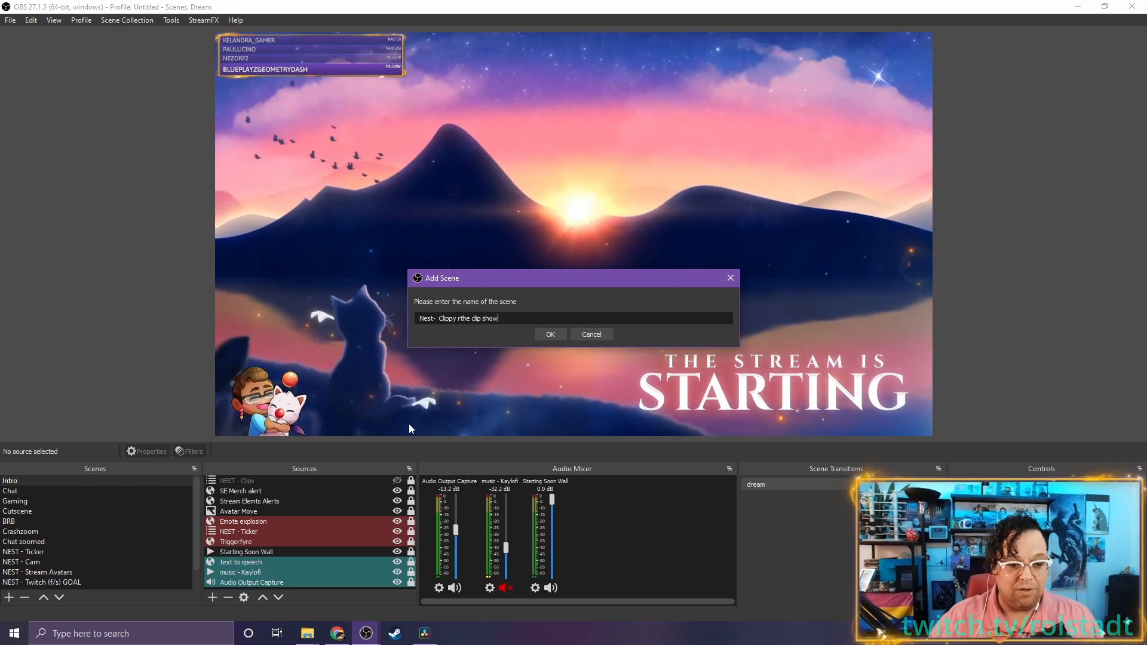
click(549, 335)
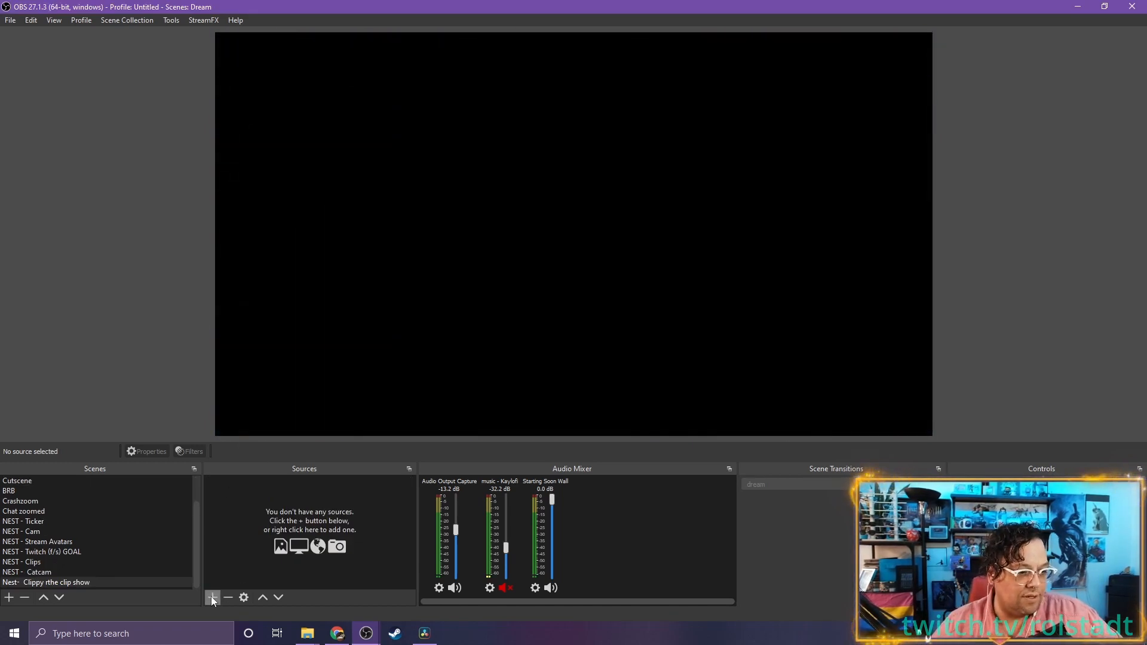
- Add the existing "border" media source to the new clip show scene
click(212, 597)
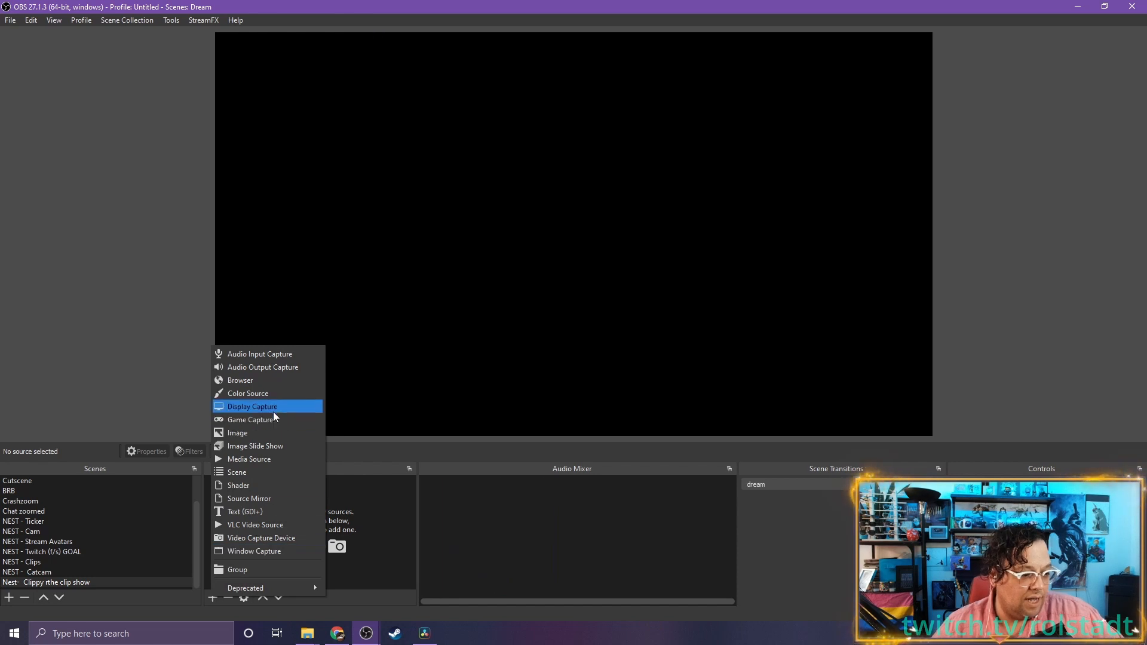
click(263, 460)
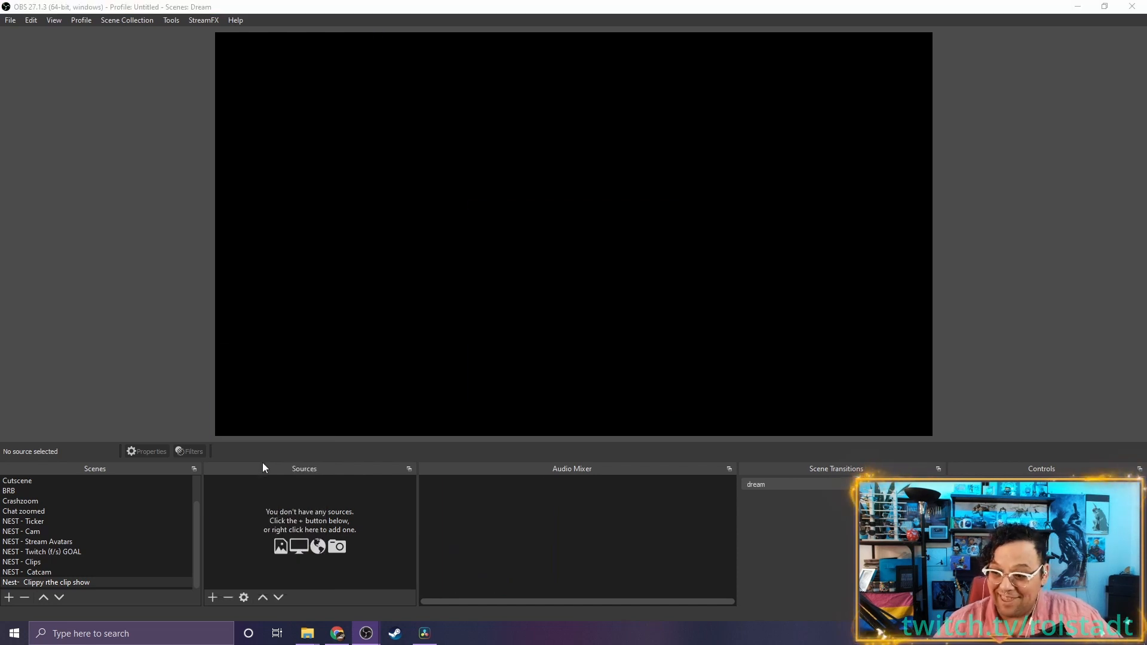
click(479, 265)
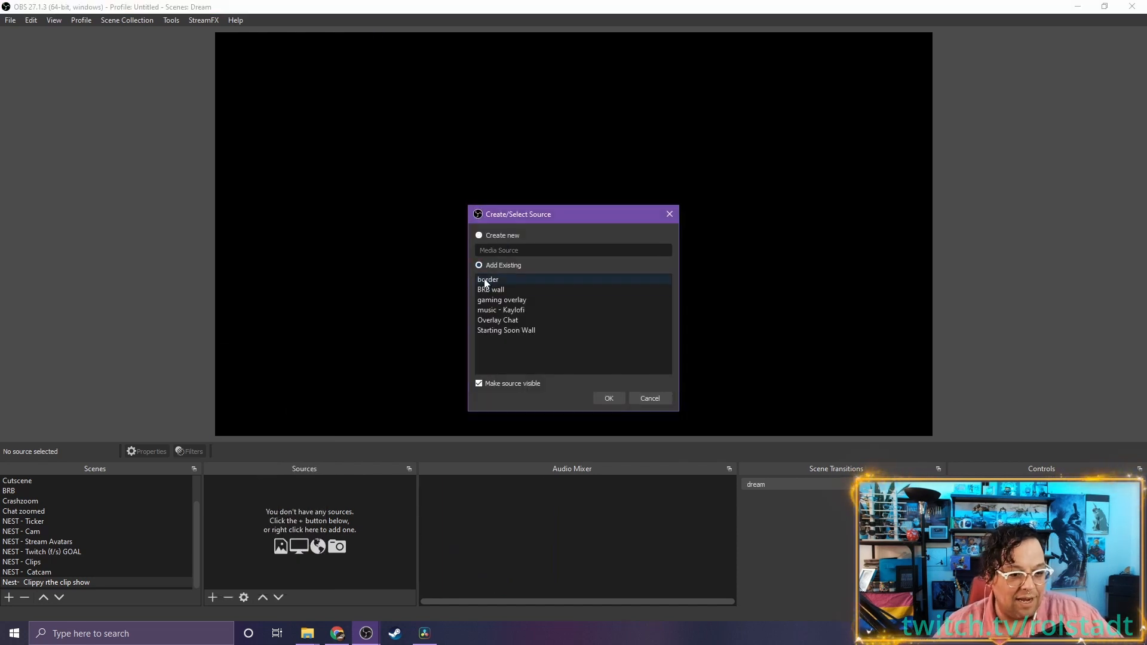
click(609, 398)
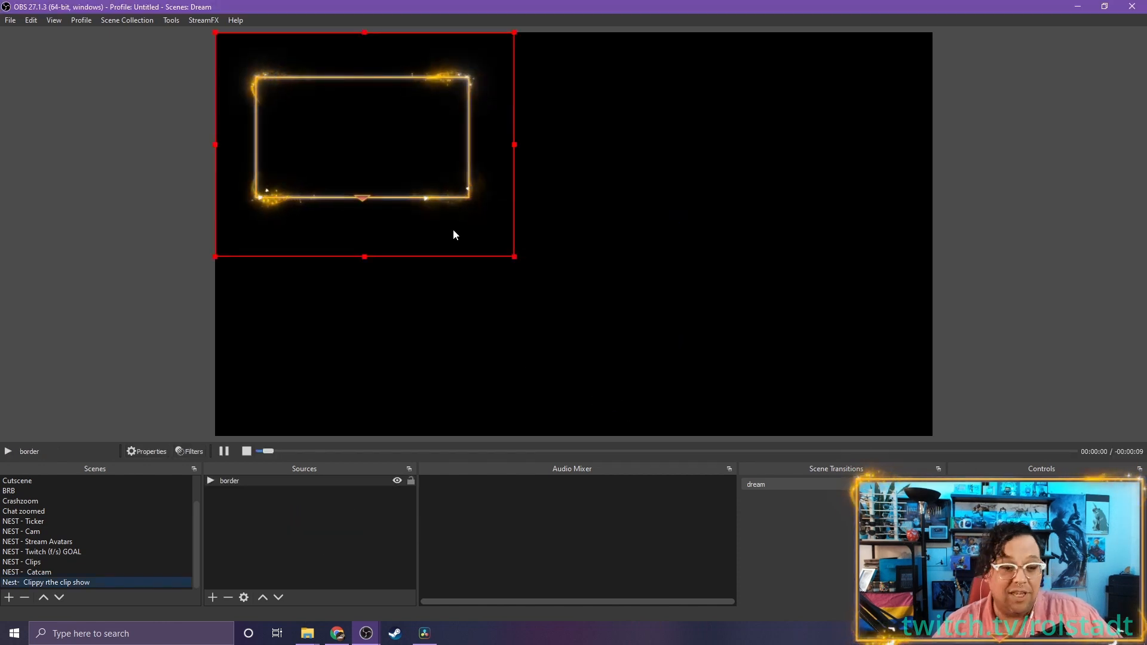
- Enlarge the border to cover most of the canvas, center it, and lock the source
drag(514, 145, 809, 171)
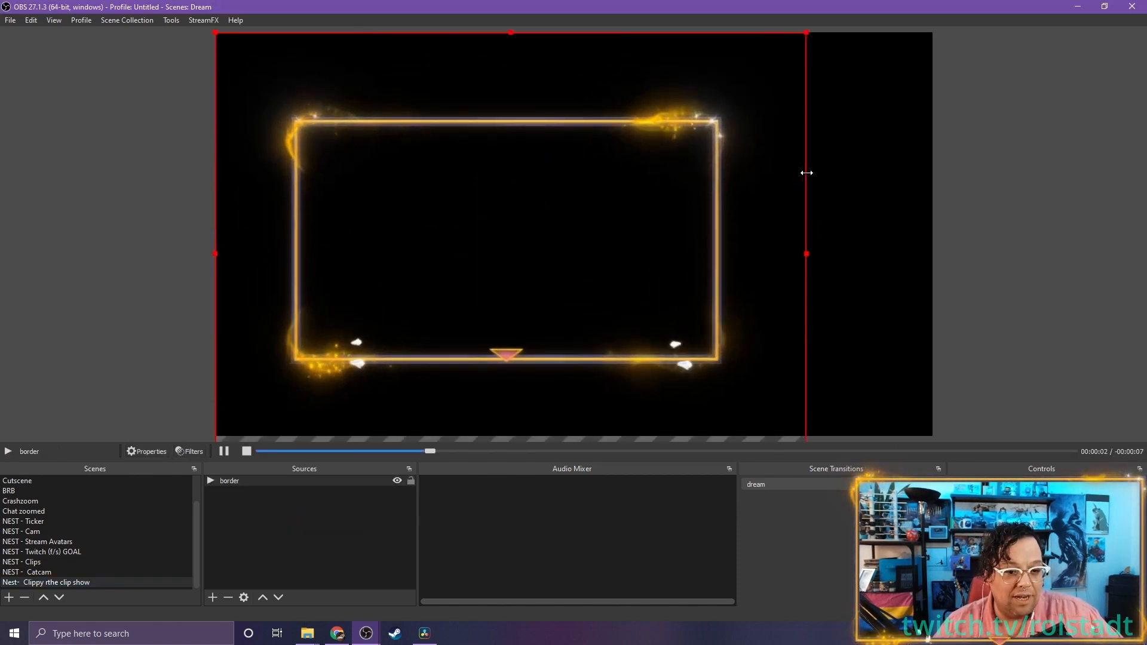
drag(512, 251, 568, 235)
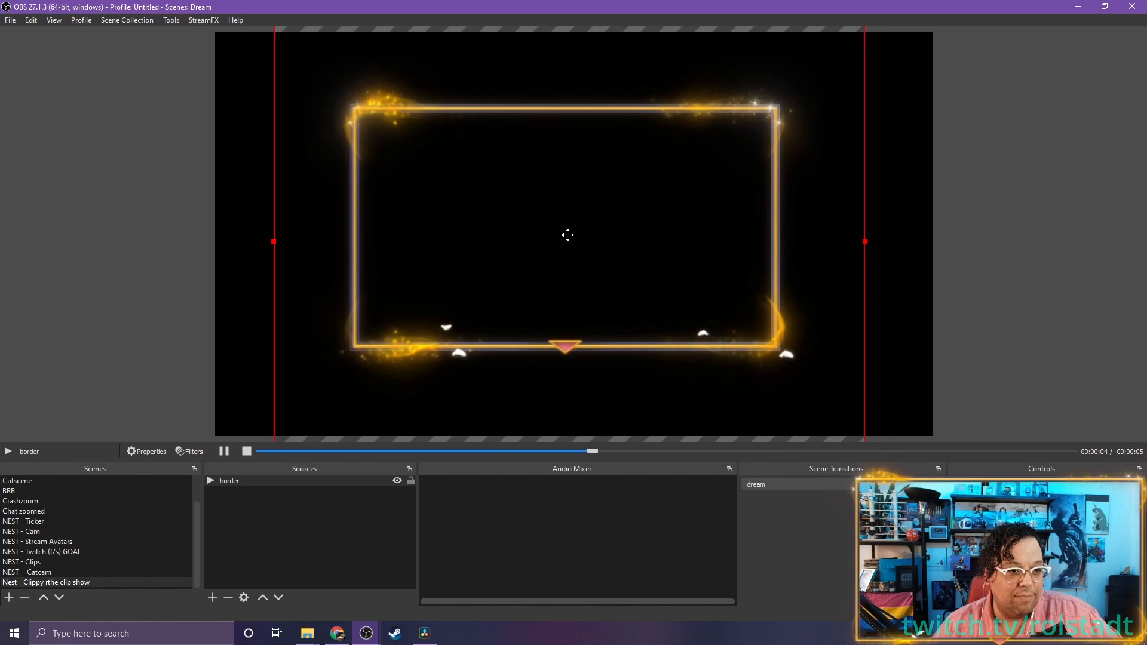
click(947, 230)
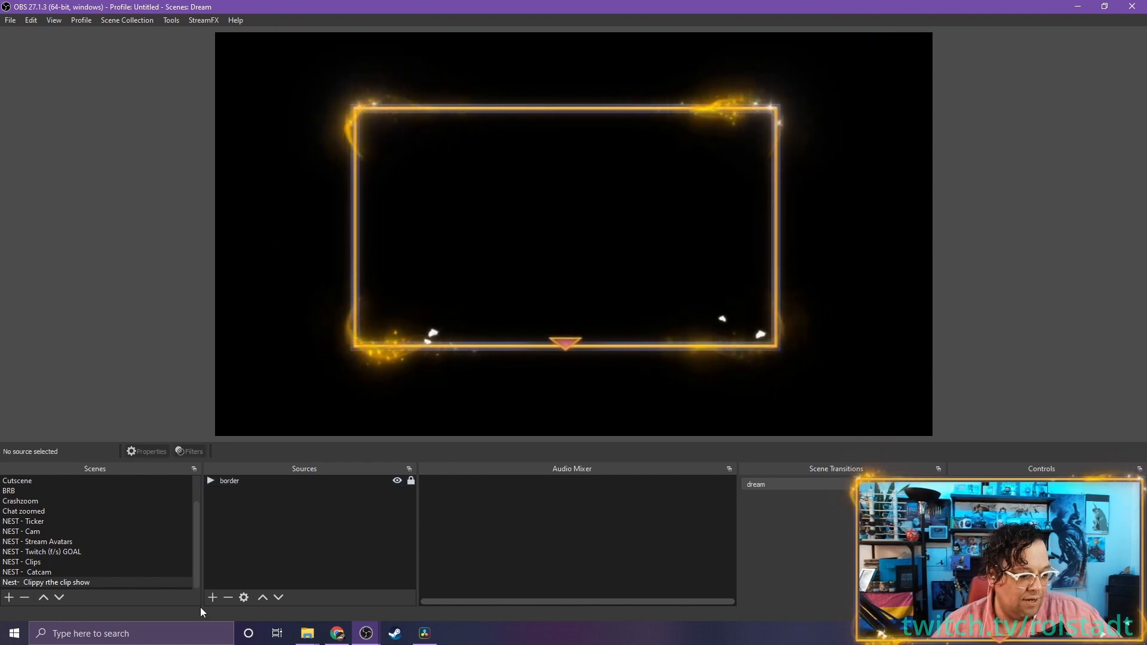
- Add a new VLC Video Source named "clippy the clip clip" to the scene
click(213, 598)
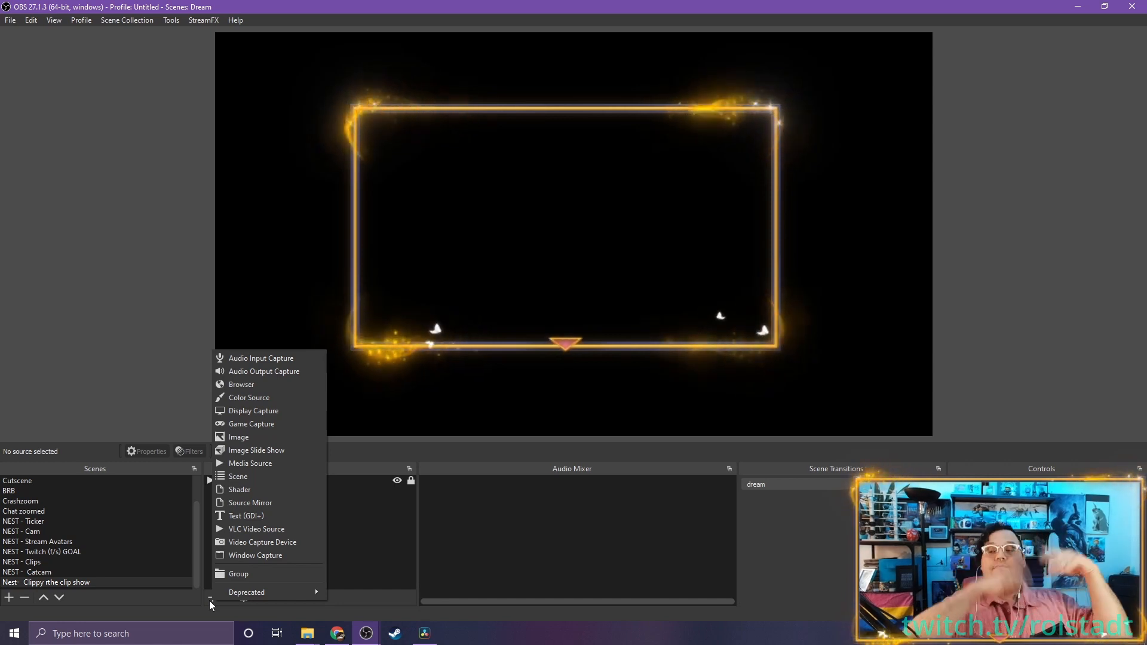
click(253, 529)
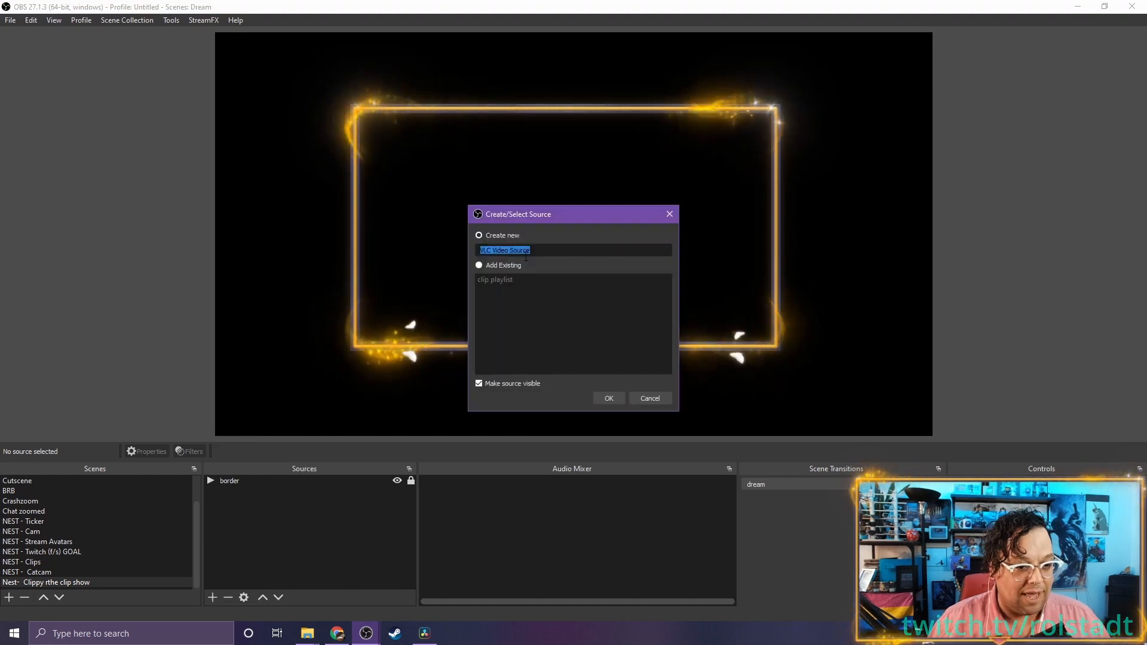
text(clippy the c)
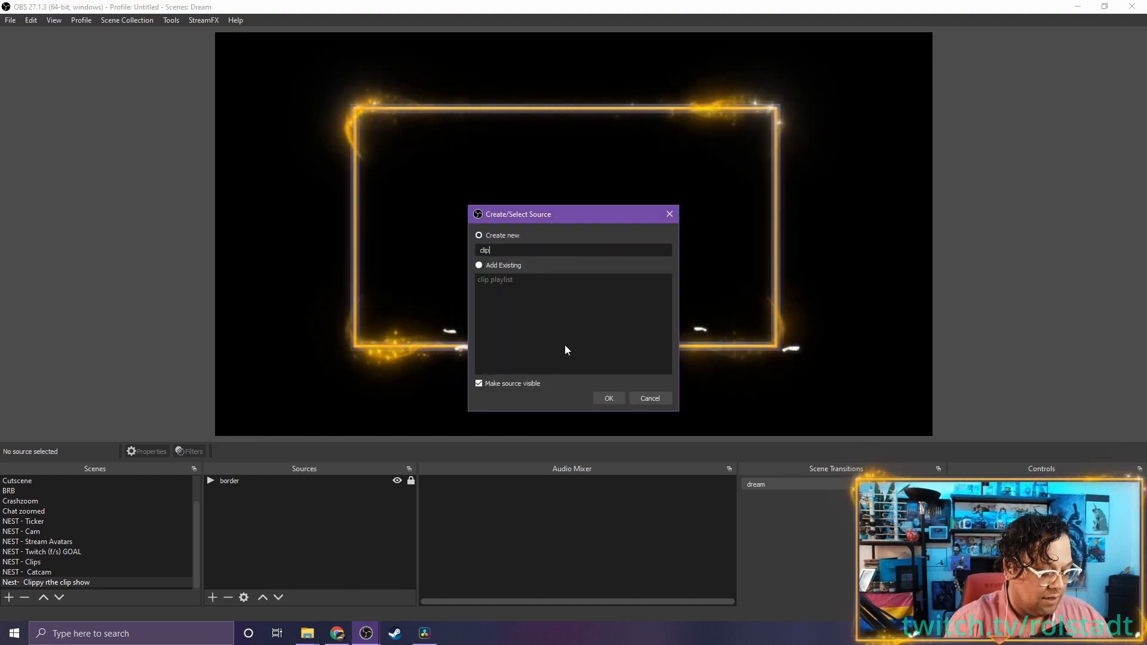
text(ip clip)
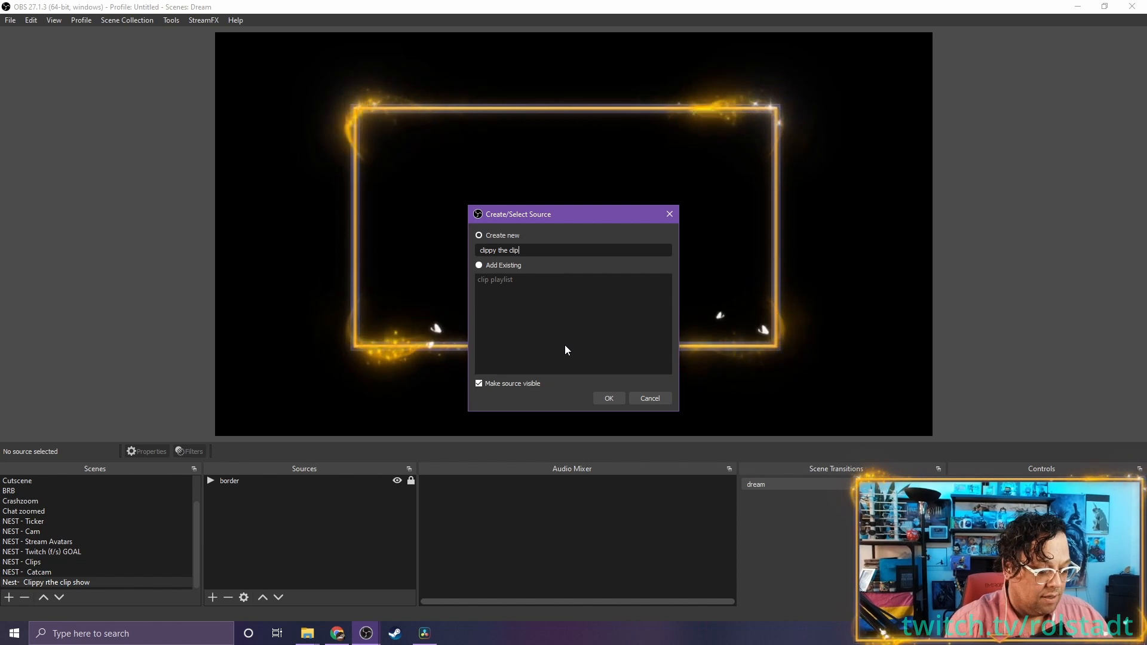
key(Return)
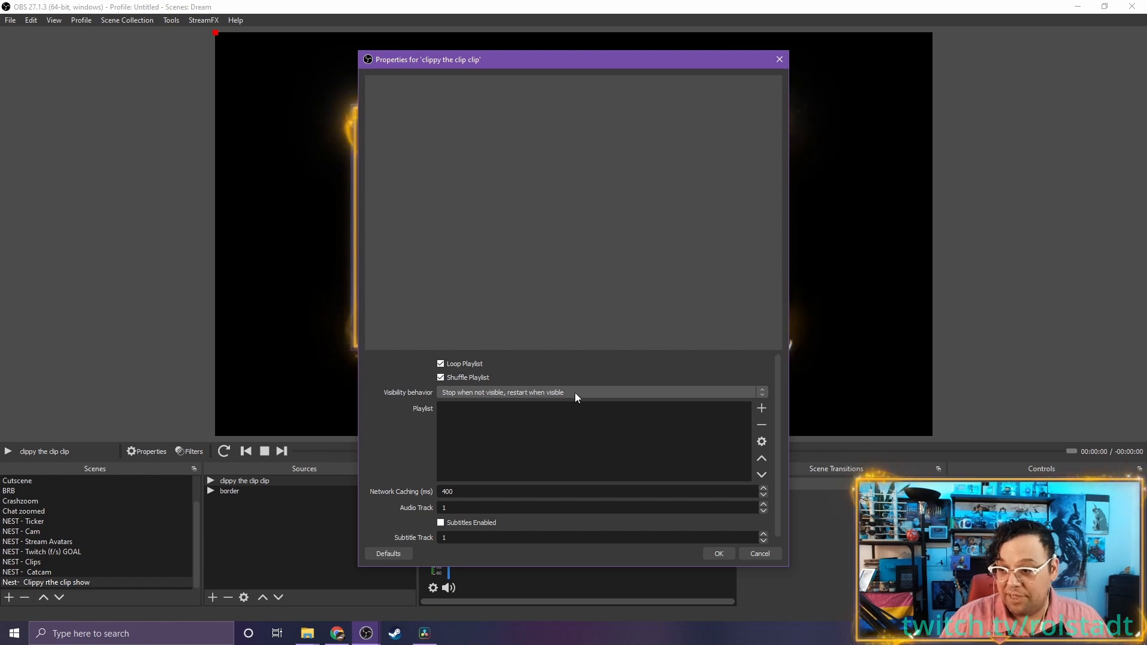
- Add the directory D:\Videos\Replay-clips\vlc playlist\friends to the VLC source's playlist and accept the source properties
click(761, 408)
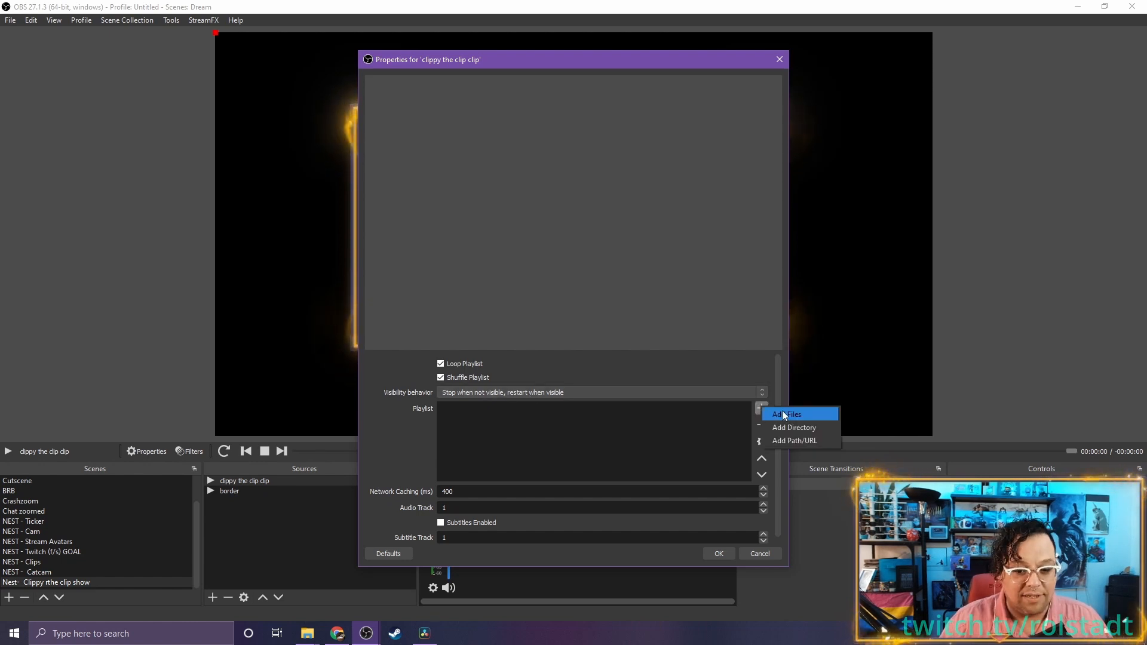
click(807, 428)
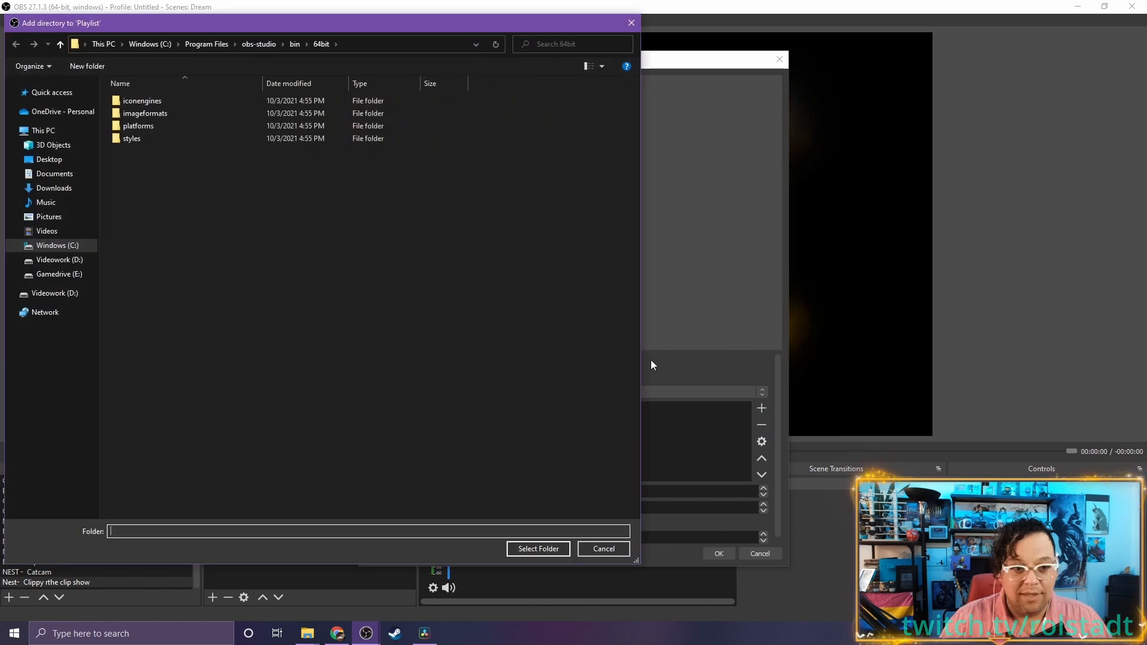
click(62, 261)
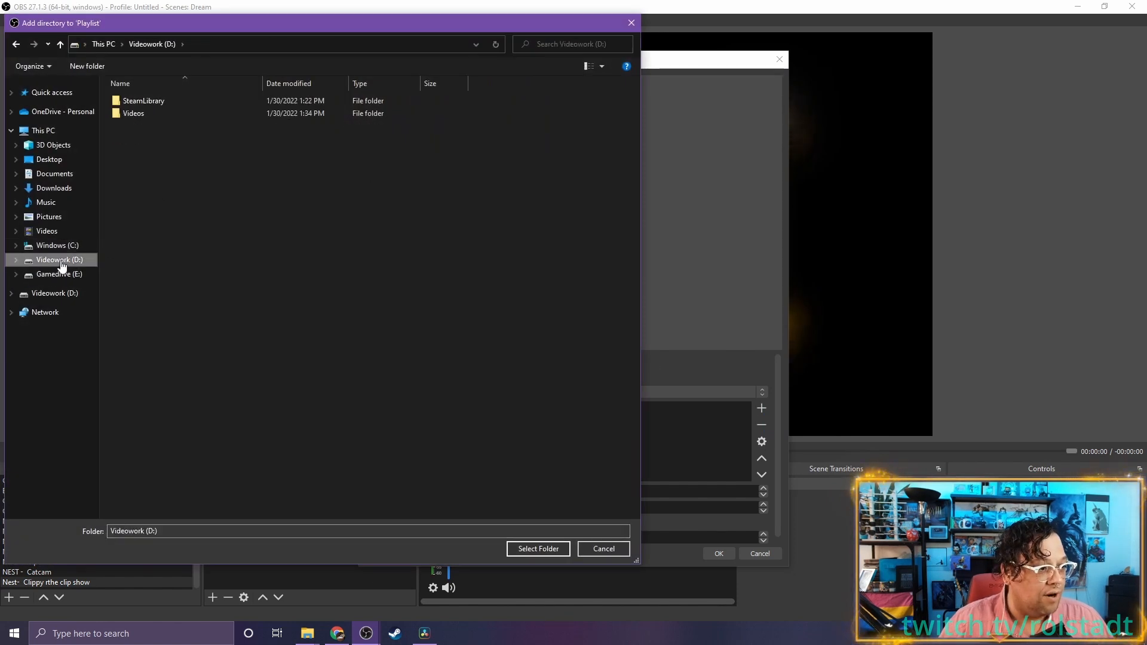
double_click(137, 115)
double_click(410, 118)
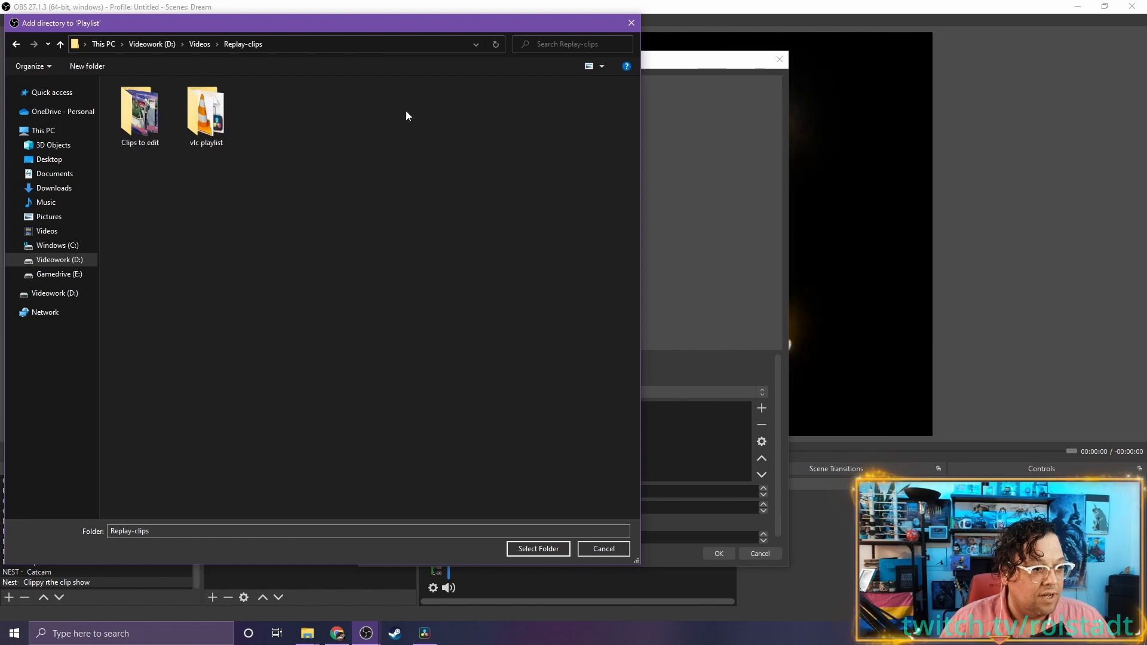
double_click(225, 110)
double_click(139, 113)
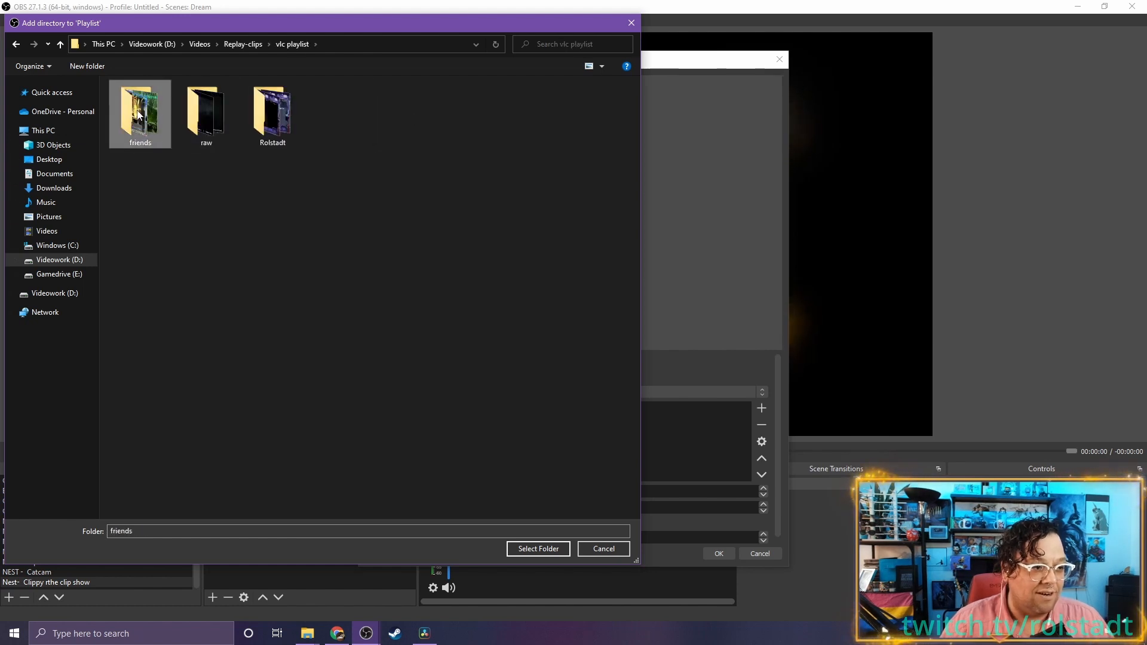
click(517, 549)
click(719, 553)
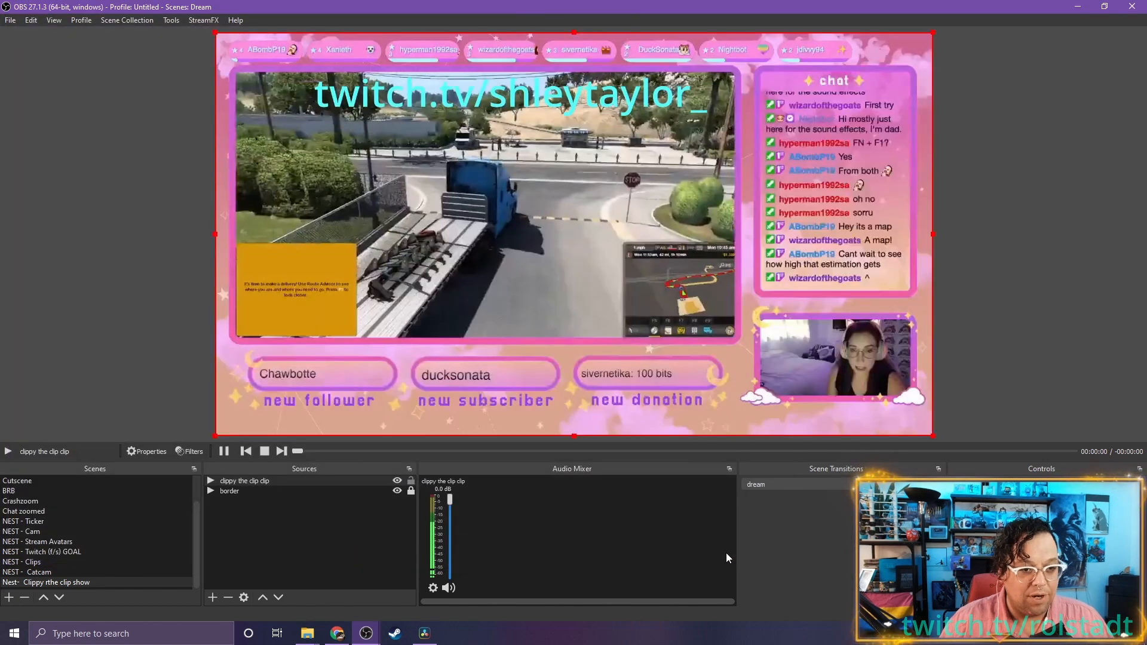
- Order the border above "clippy the clip clip" and shrink and reposition the clip video to fit inside the border frame
click(242, 490)
click(263, 597)
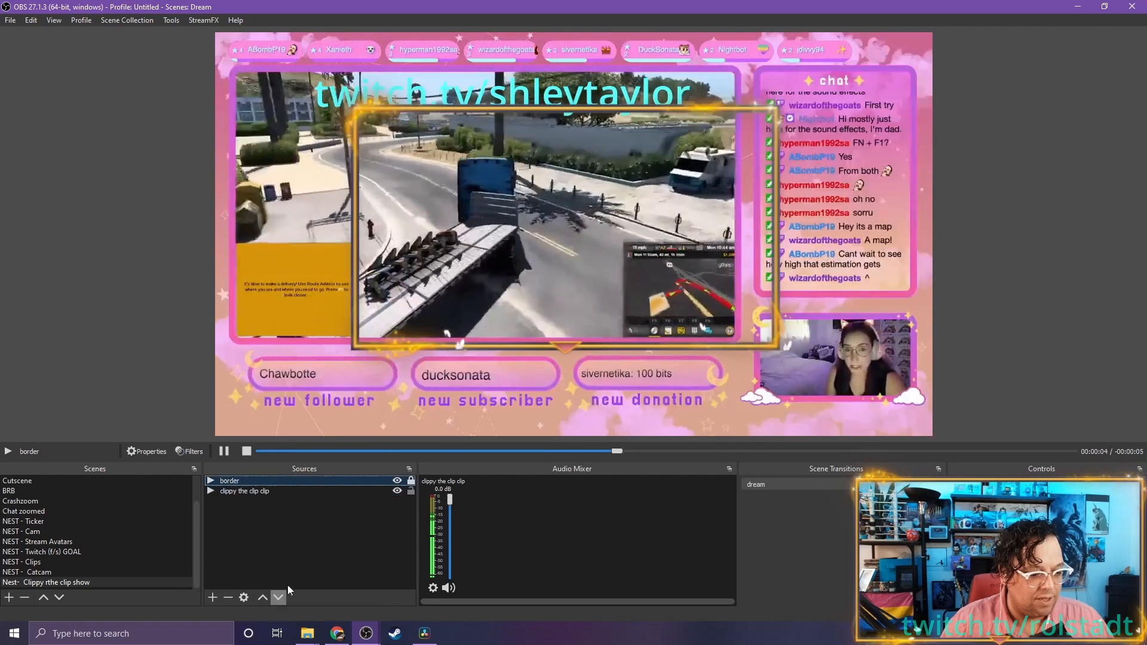
click(345, 491)
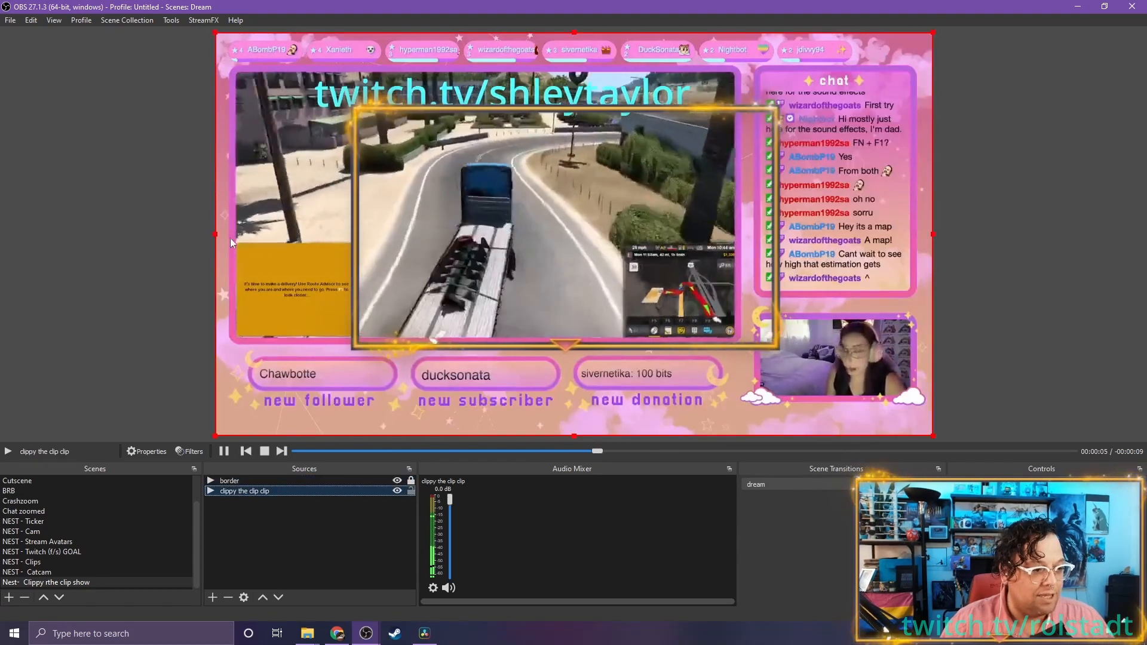
drag(215, 234, 360, 232)
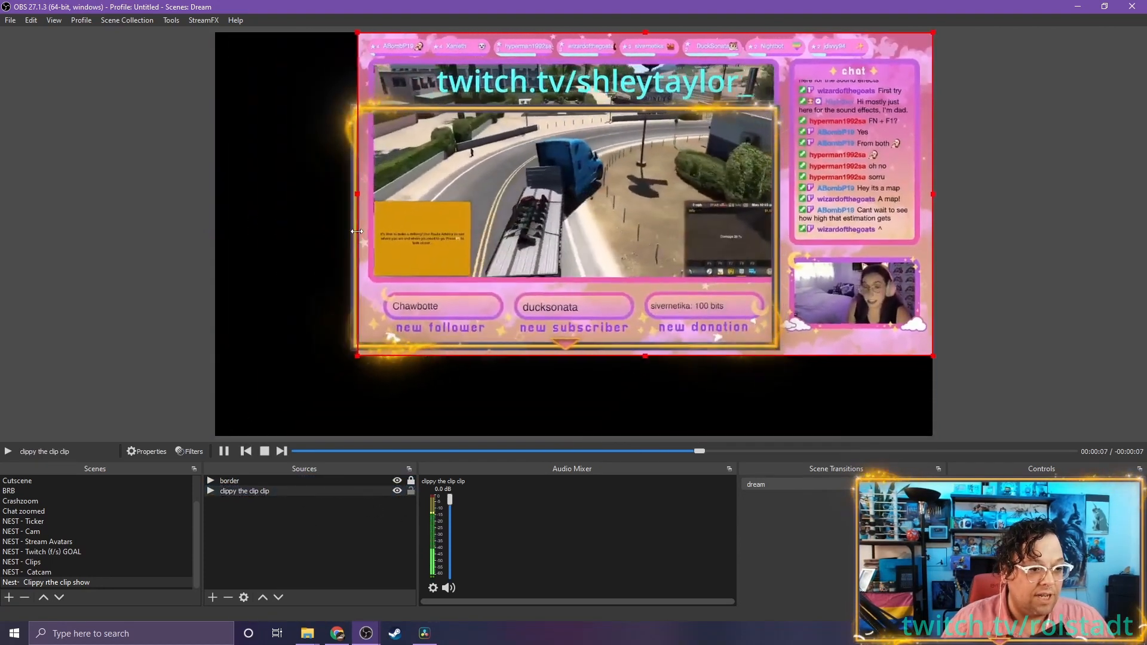
drag(934, 193, 777, 237)
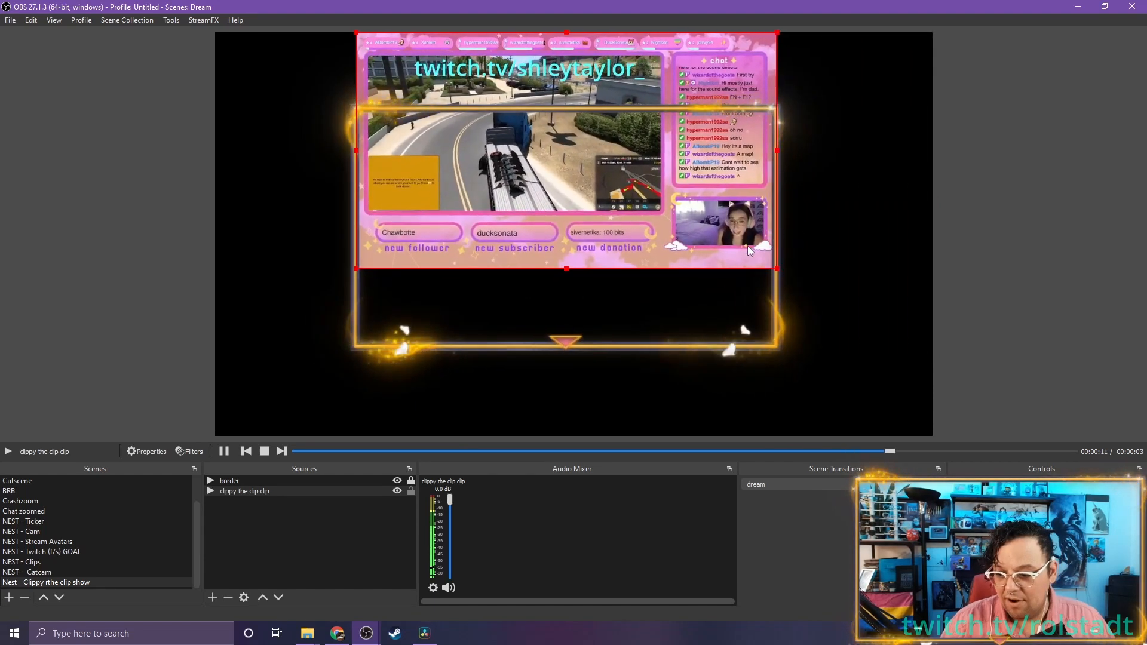
drag(609, 157, 608, 234)
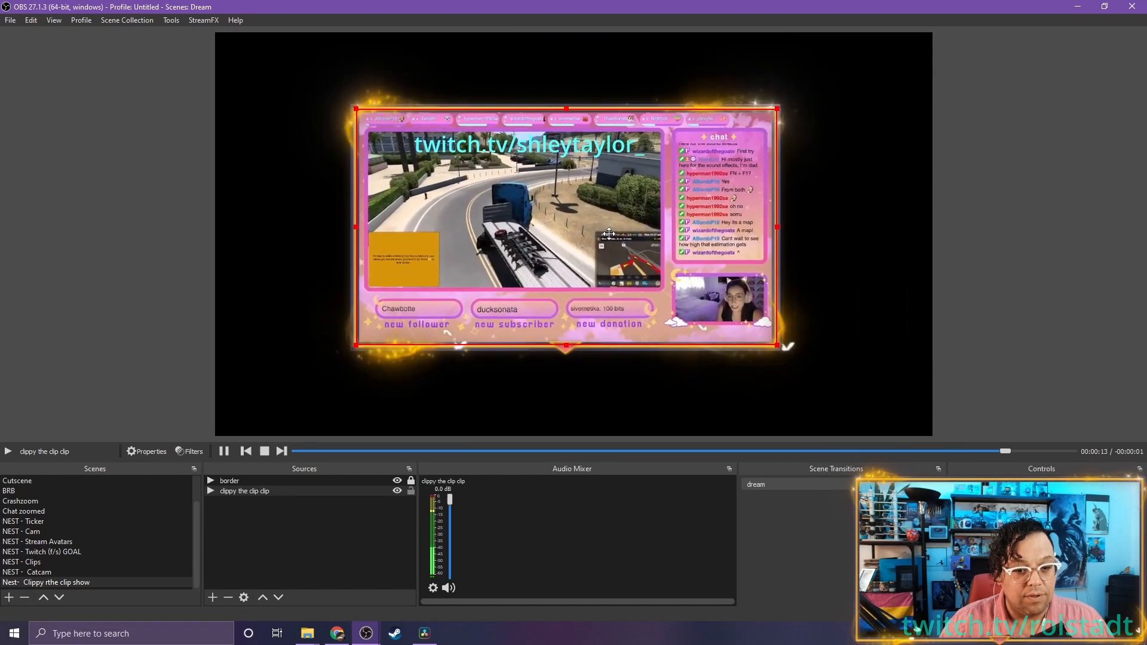
click(1051, 139)
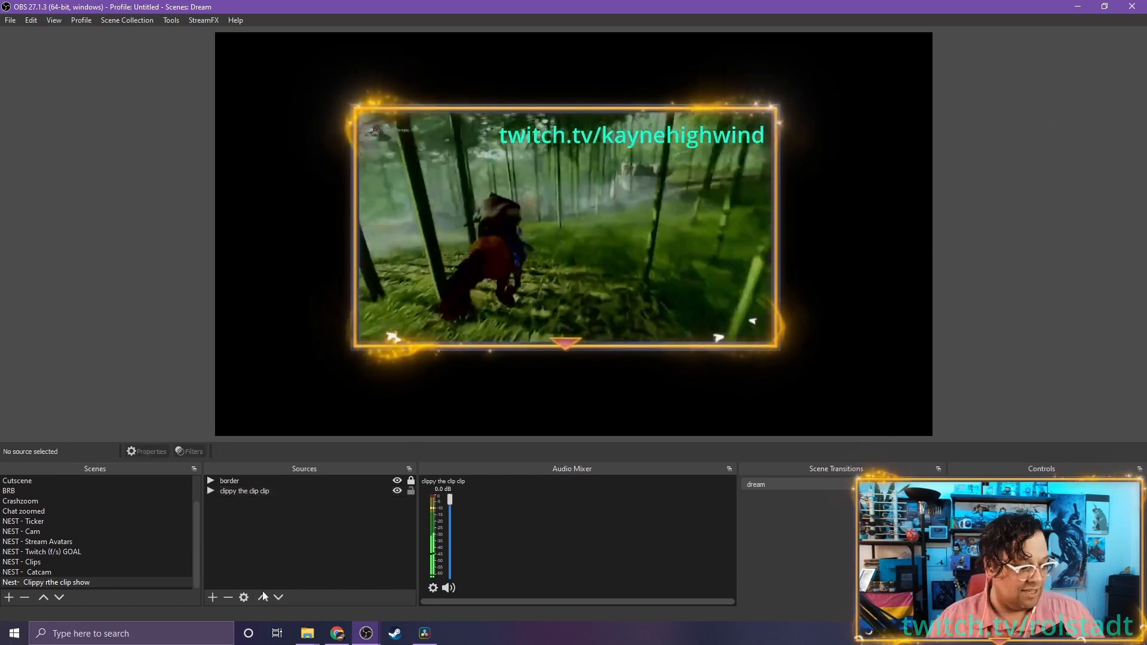
- Add a new Text (GDI+) source named "87u6o5ksthjmf" to the clip show scene
click(213, 599)
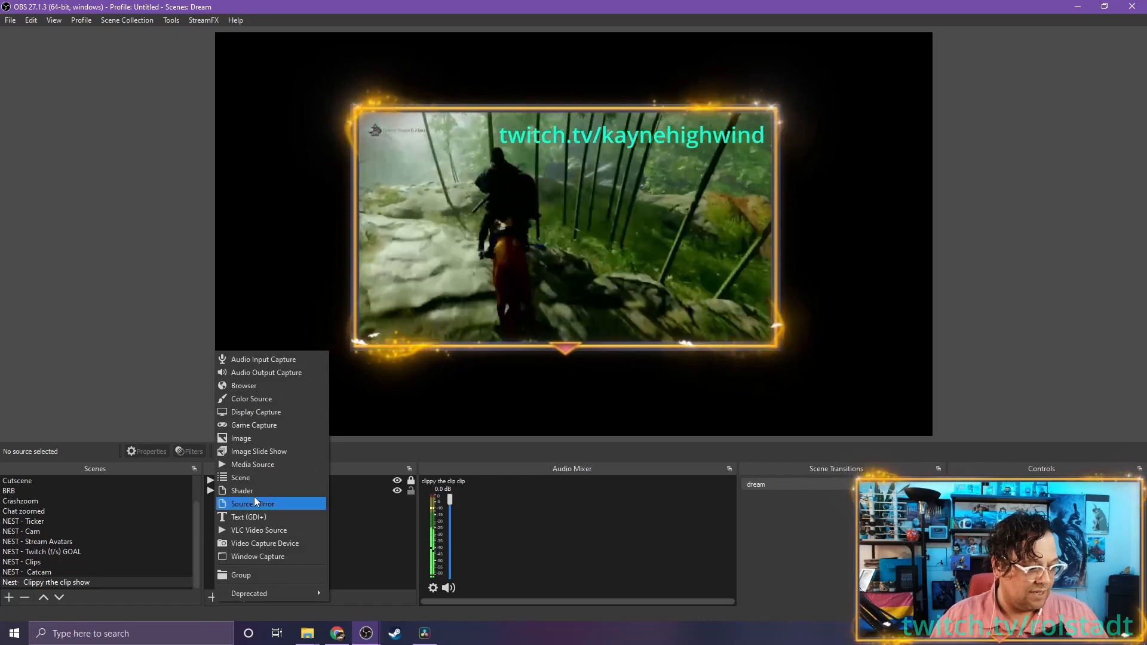
click(267, 515)
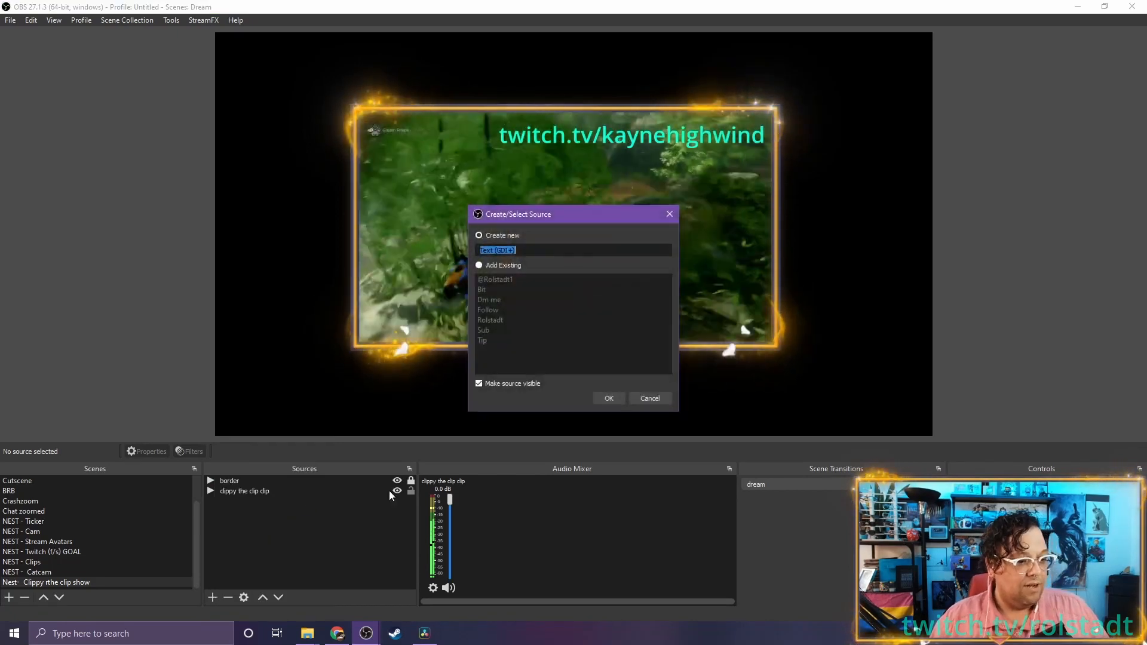
text(87u6o5ksthjmf)
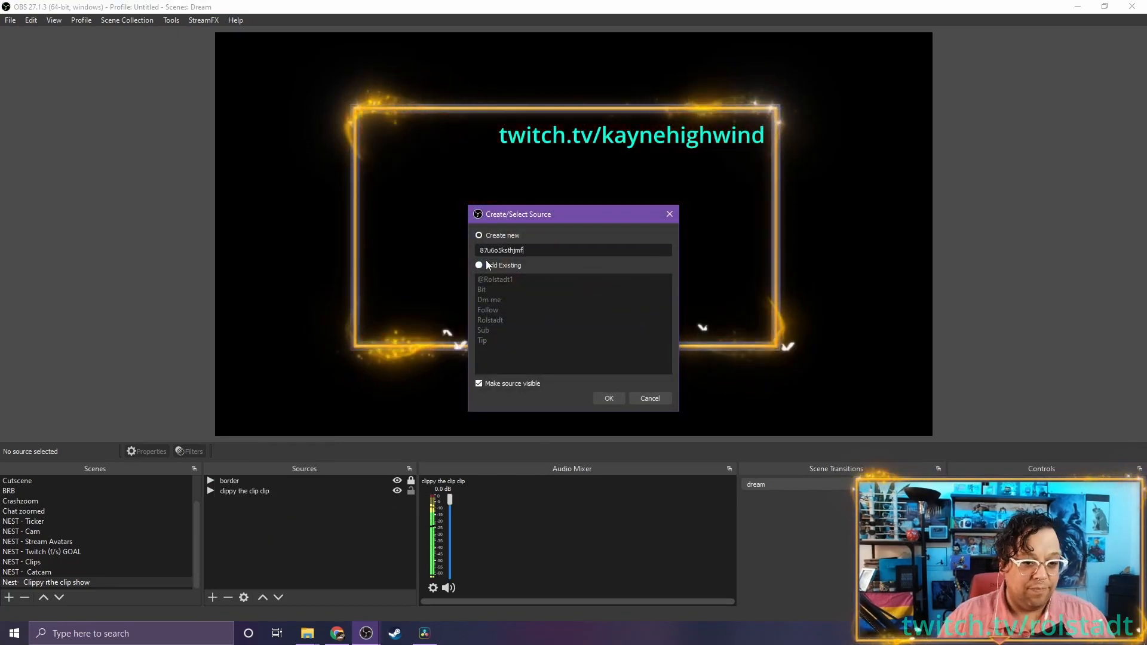
click(602, 399)
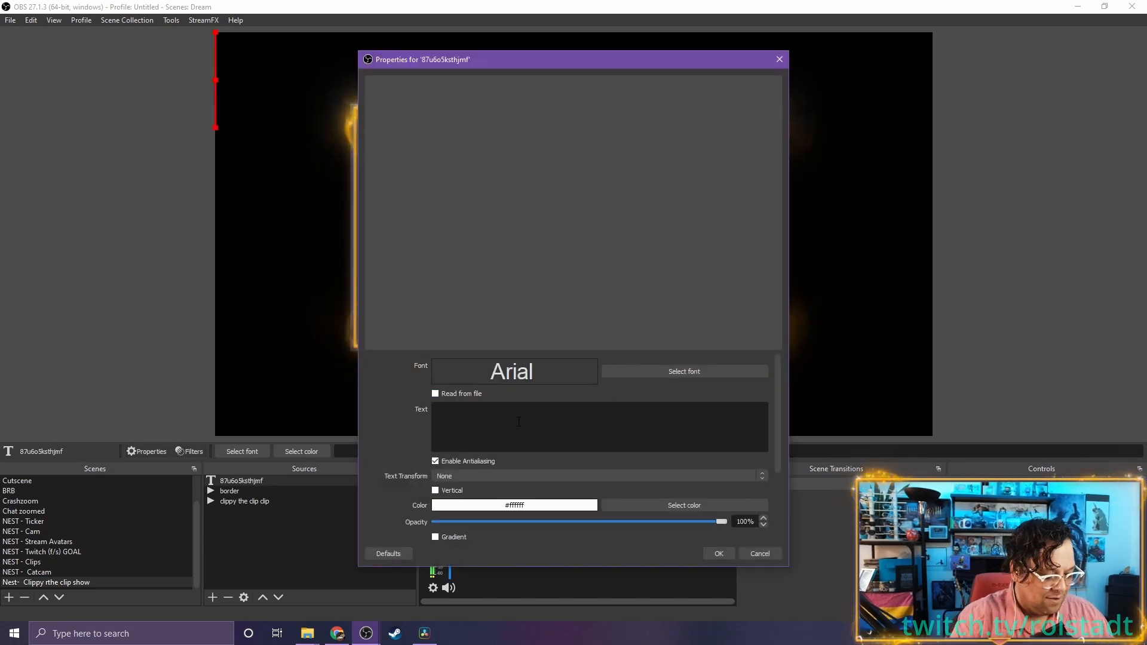
- Set the text source's content to "Dm the link to your fav clips, I'd love to add them"
text(Dm the link to y)
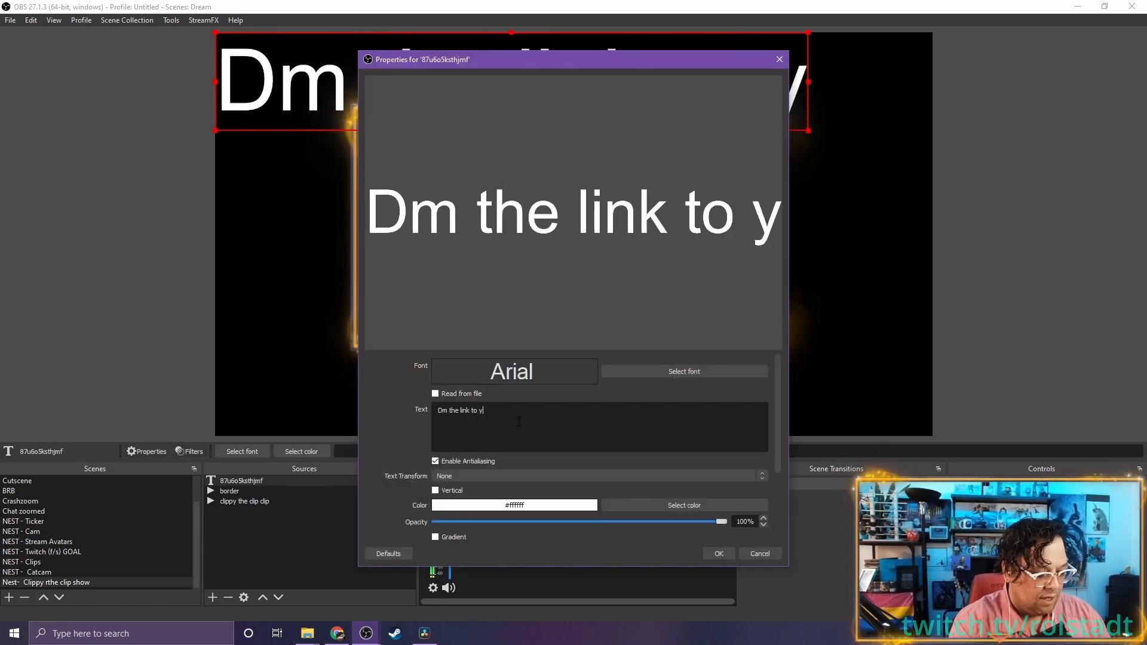
text(our fav cli)
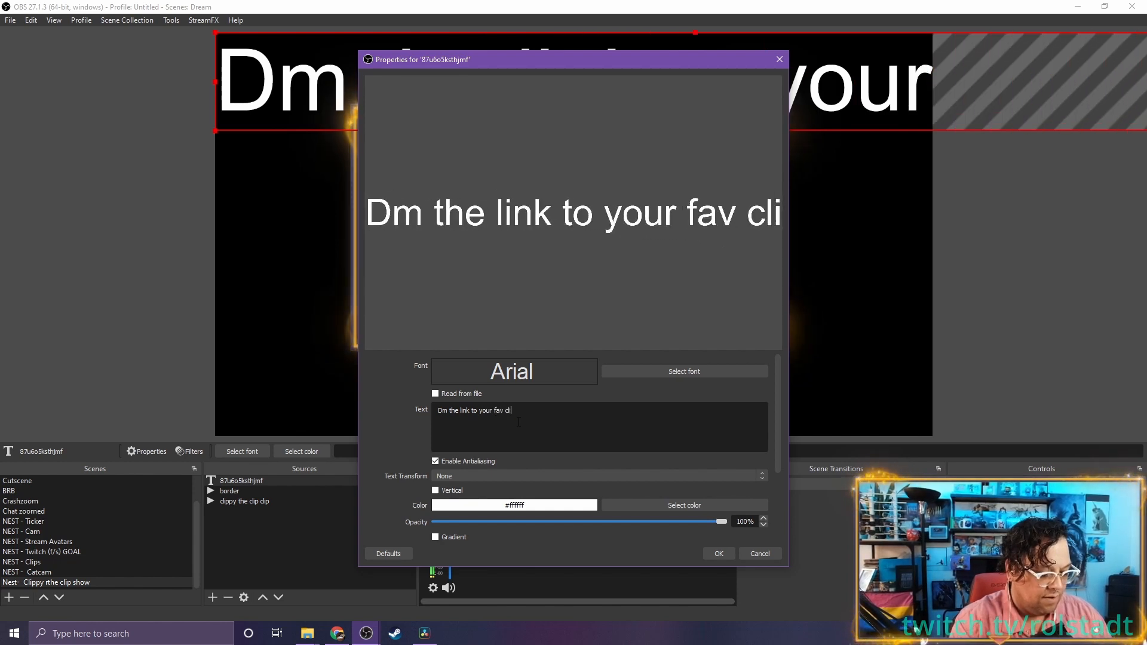
text(ps, I)
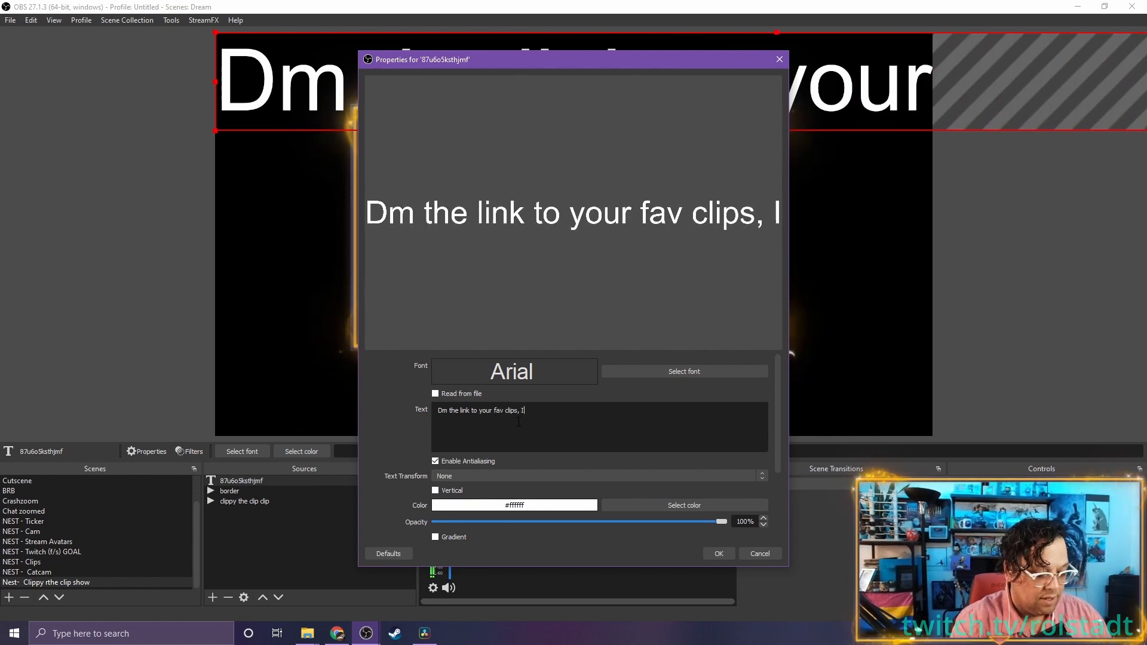
text('d love to add them.)
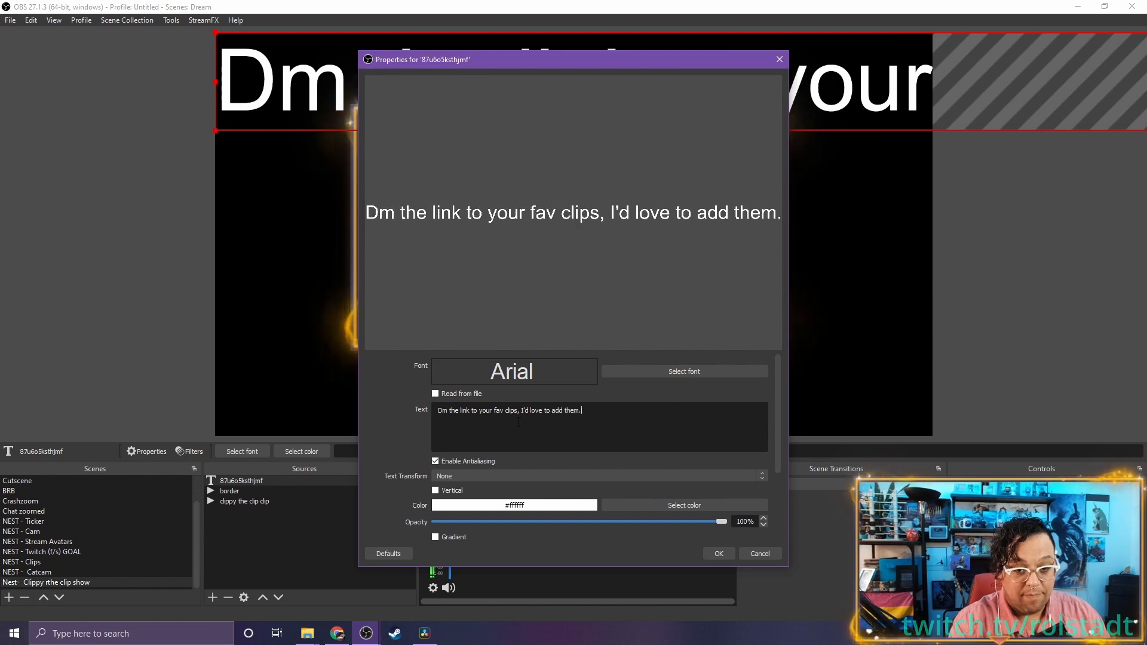
key(BackSpace)
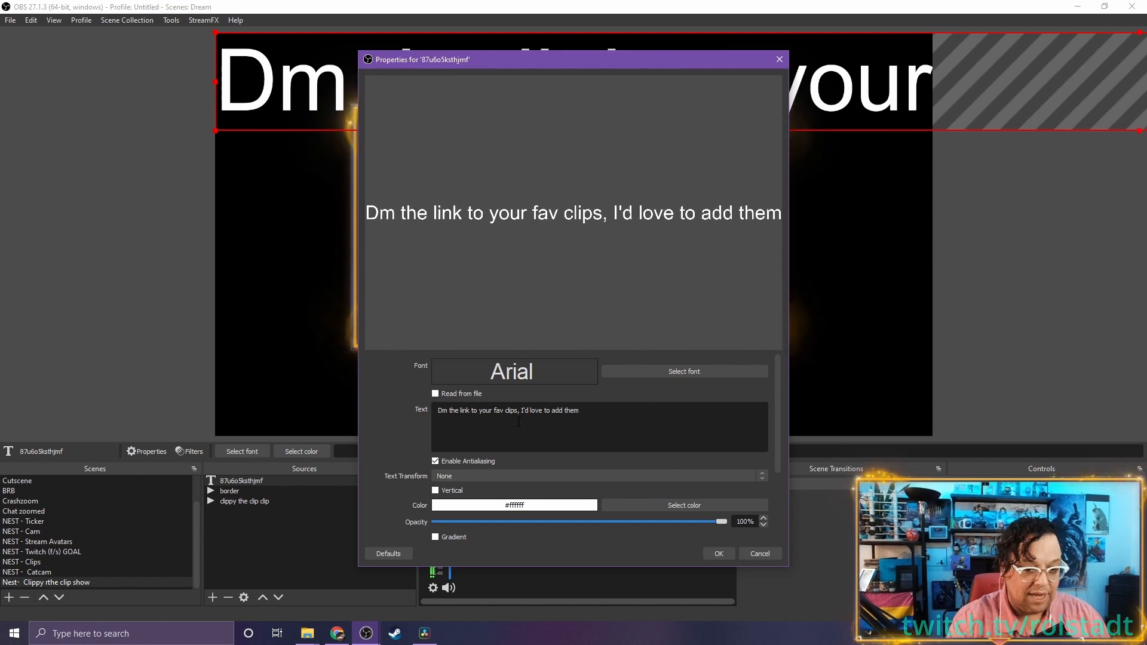